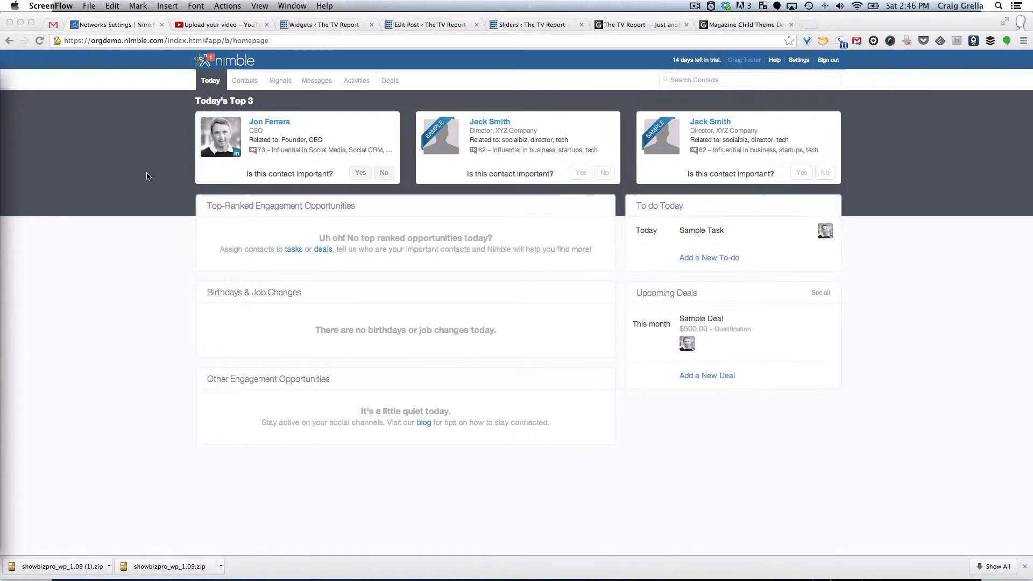
Open the Networks & Imports settings and review the networks available for connection.
left_click(797, 64)
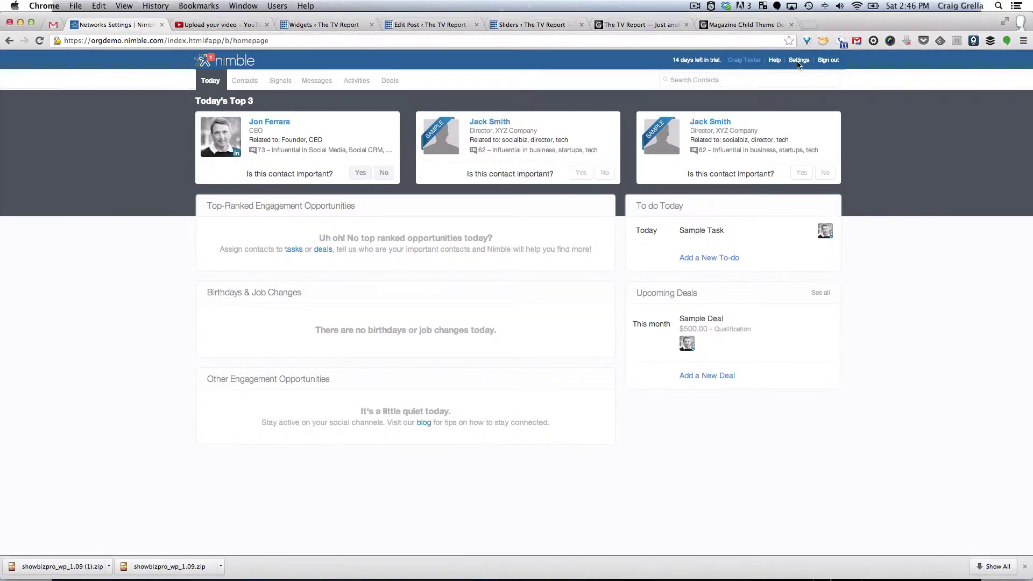
left_click(797, 60)
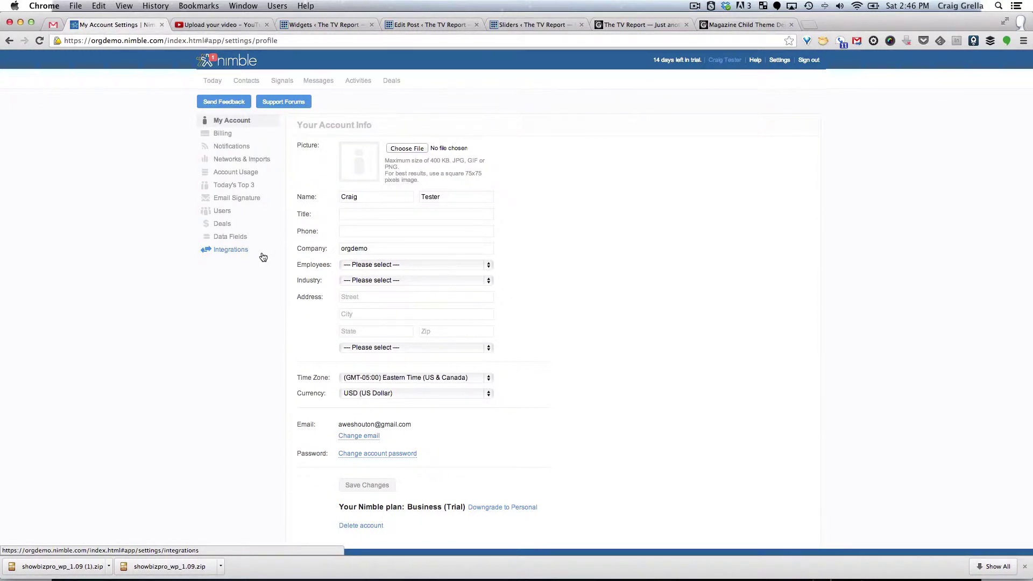
left_click(262, 163)
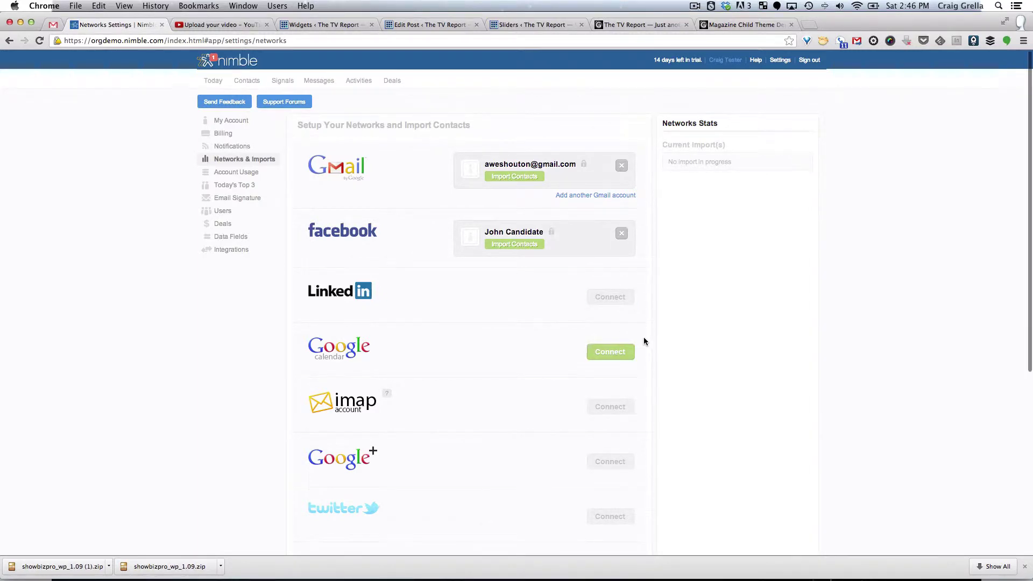
scroll(643, 337, "down", 3)
scroll(643, 337, "up", 3)
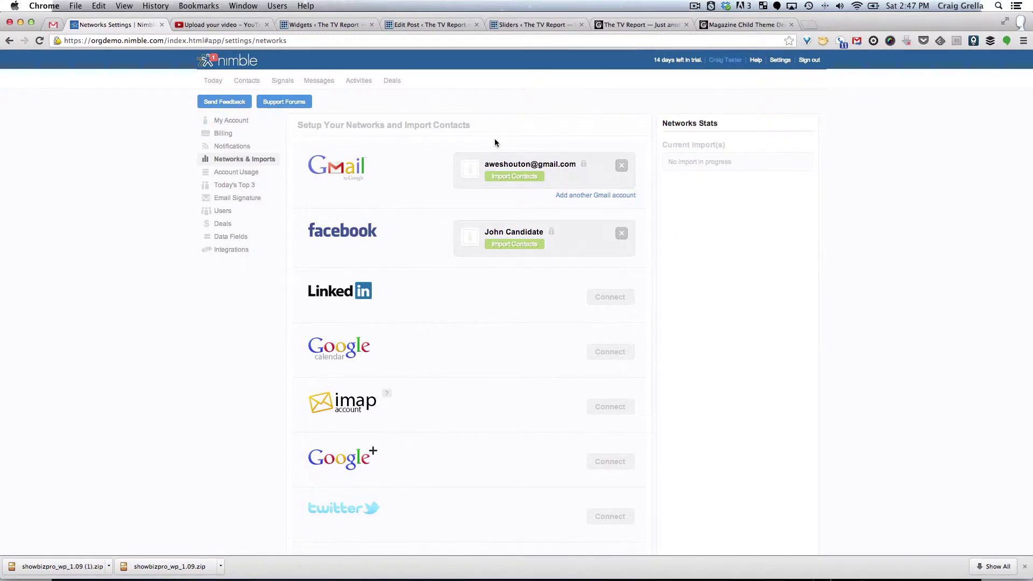
Delete the connected Gmail and Facebook accounts from the networks list.
left_click(622, 167)
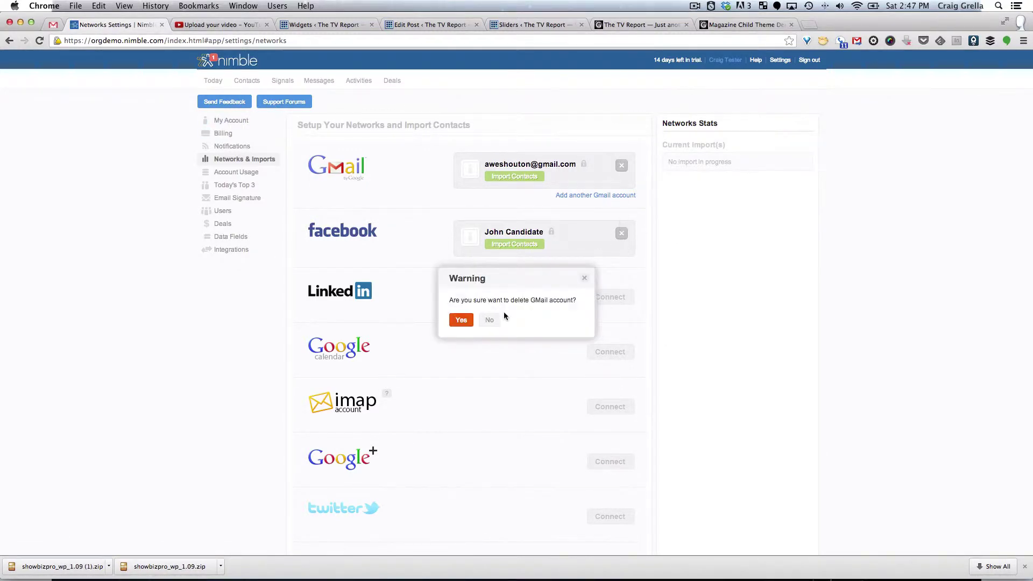
left_click(461, 321)
left_click(621, 221)
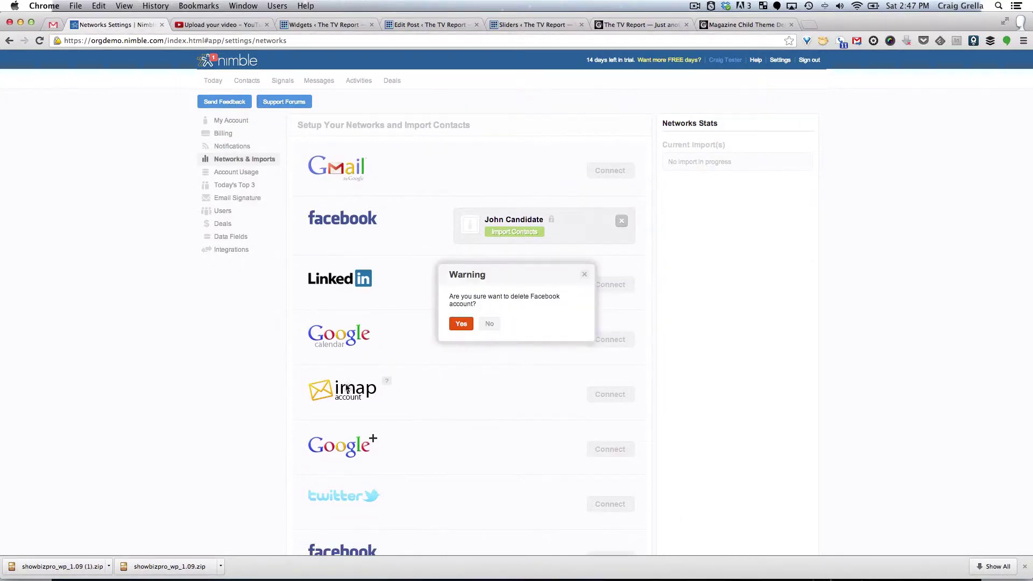
left_click(460, 324)
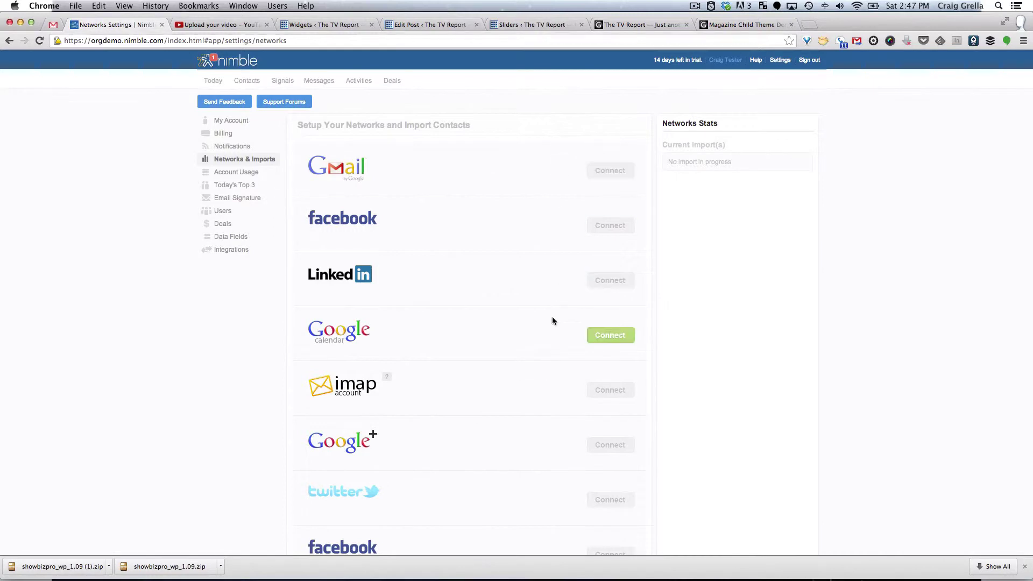
Connect Gmail using the personal Gmail account and grant Nimble access to Google Contacts and Gmail.
scroll(557, 311, "down", 5)
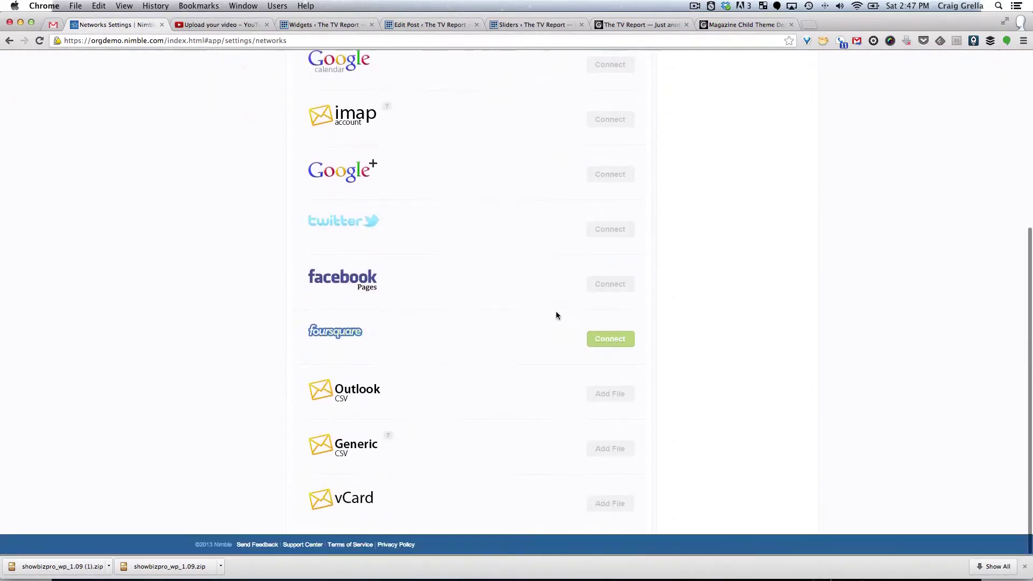
scroll(556, 311, "up", 5)
left_click(602, 171)
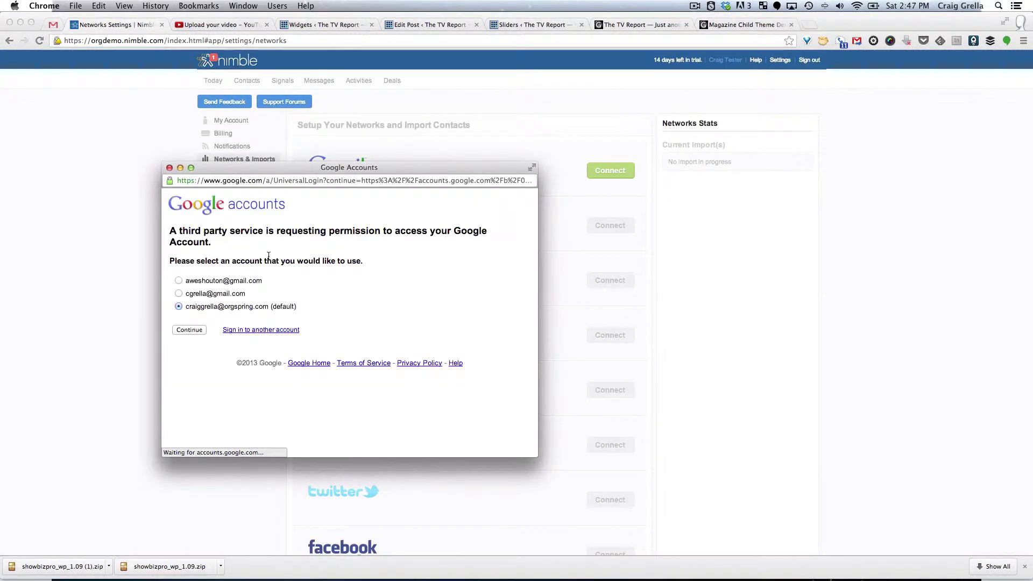
left_click(179, 282)
left_click(187, 330)
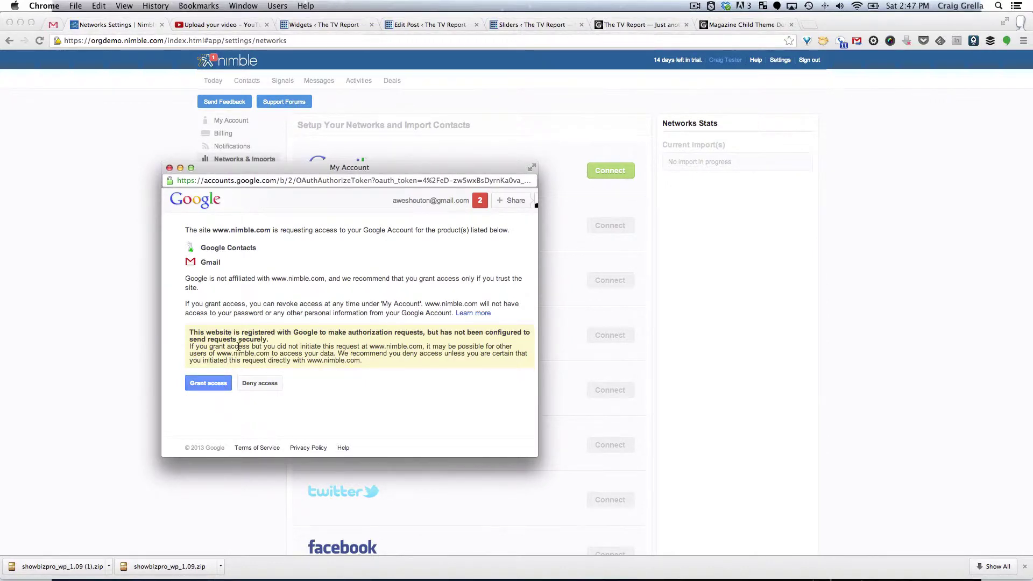
left_click(222, 383)
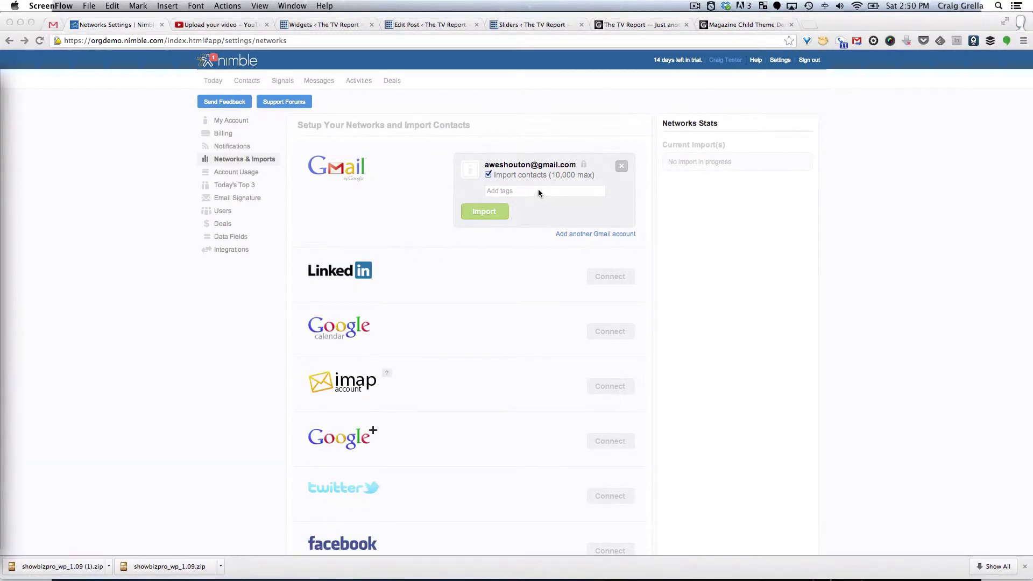
Import the Gmail account's contacts with the tag "gmail" and dismiss the import notice.
left_click(538, 189)
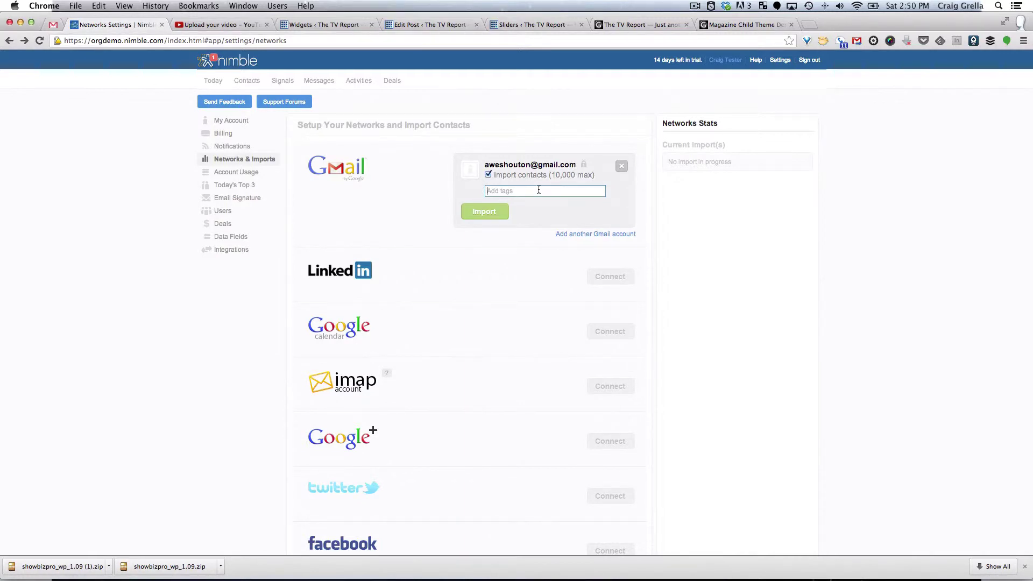
scroll(511, 317, "down", 5)
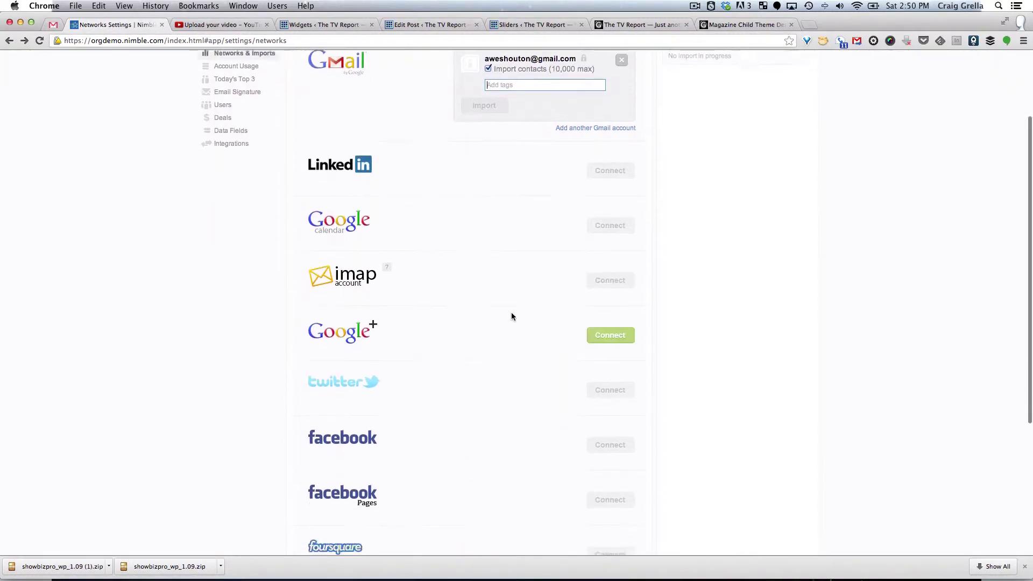
scroll(511, 316, "up", 4)
scroll(511, 316, "down", 5)
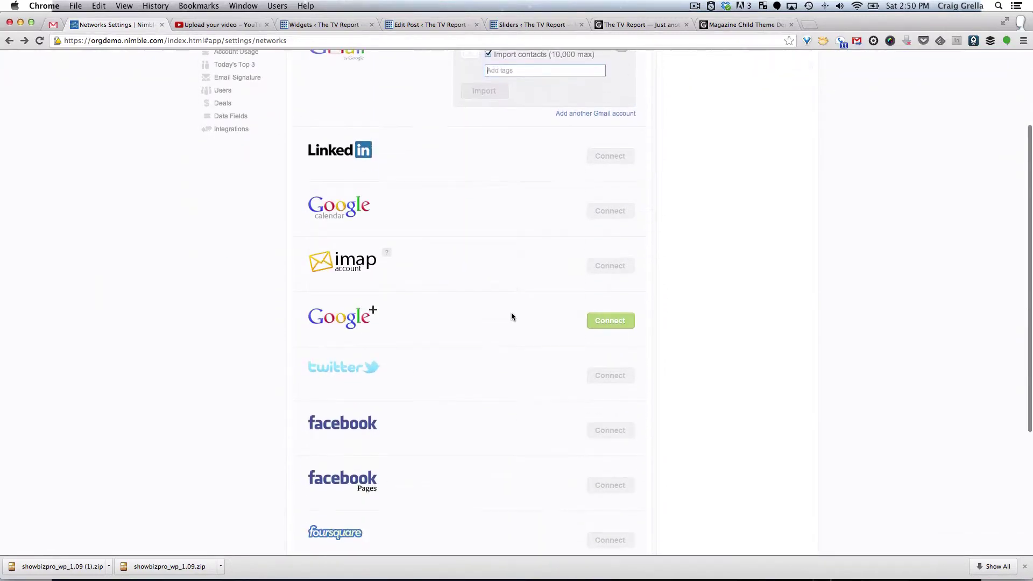
scroll(511, 316, "up", 5)
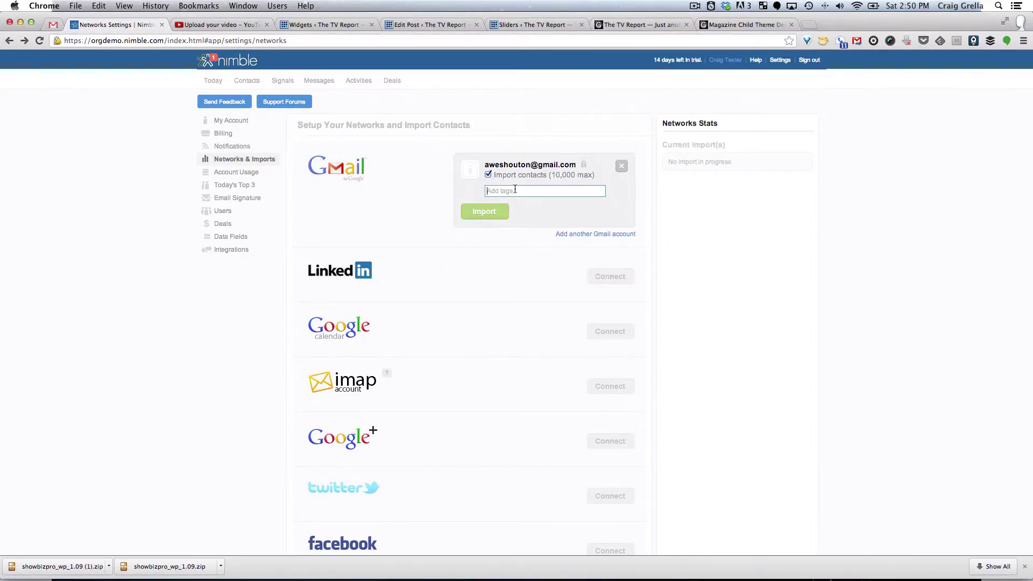
type("gmail")
left_click(500, 214)
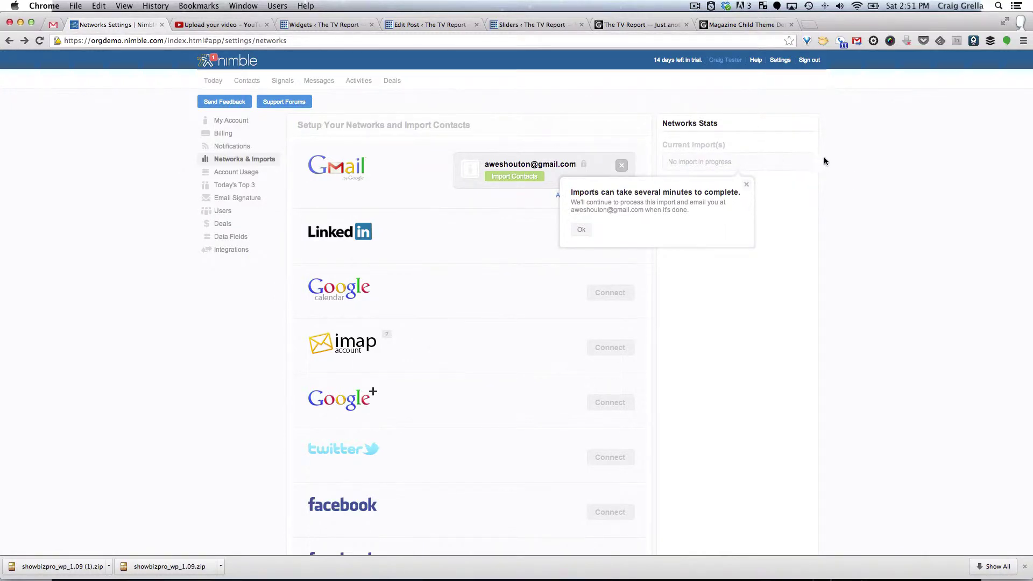
left_click(580, 229)
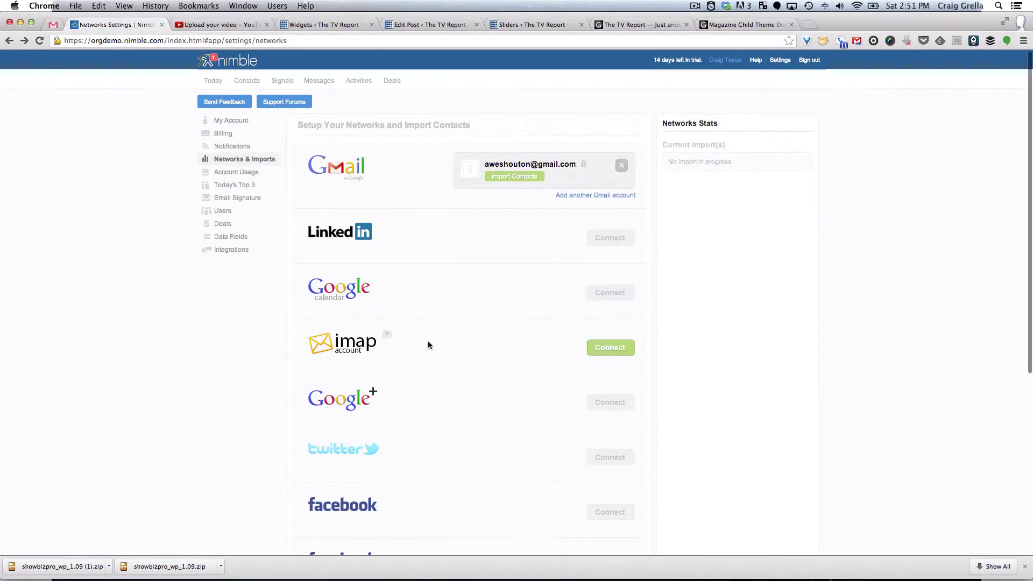
Connect the Facebook account and import its contacts with the tag "facebook".
scroll(428, 341, "down", 3)
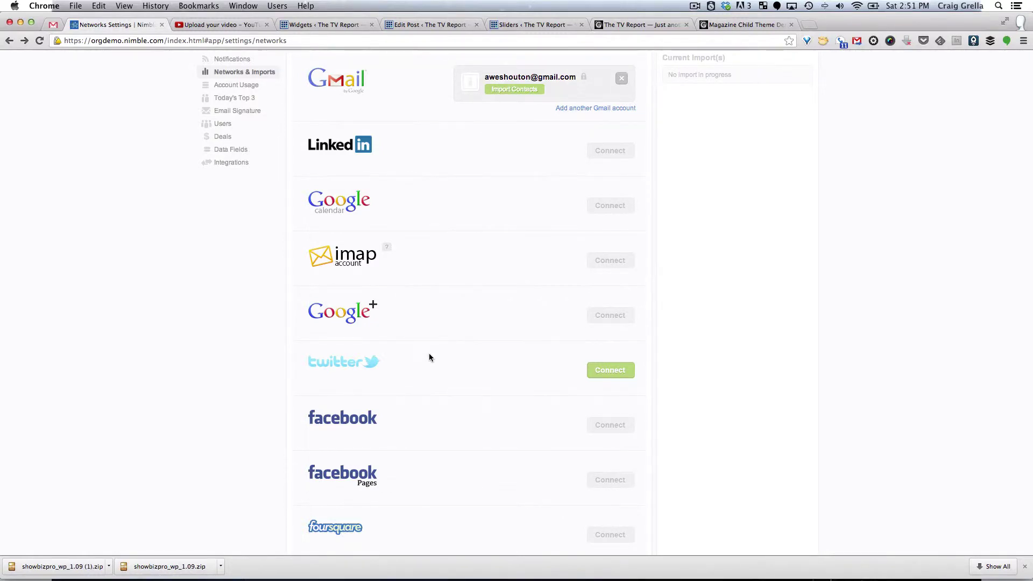
scroll(429, 357, "up", 3)
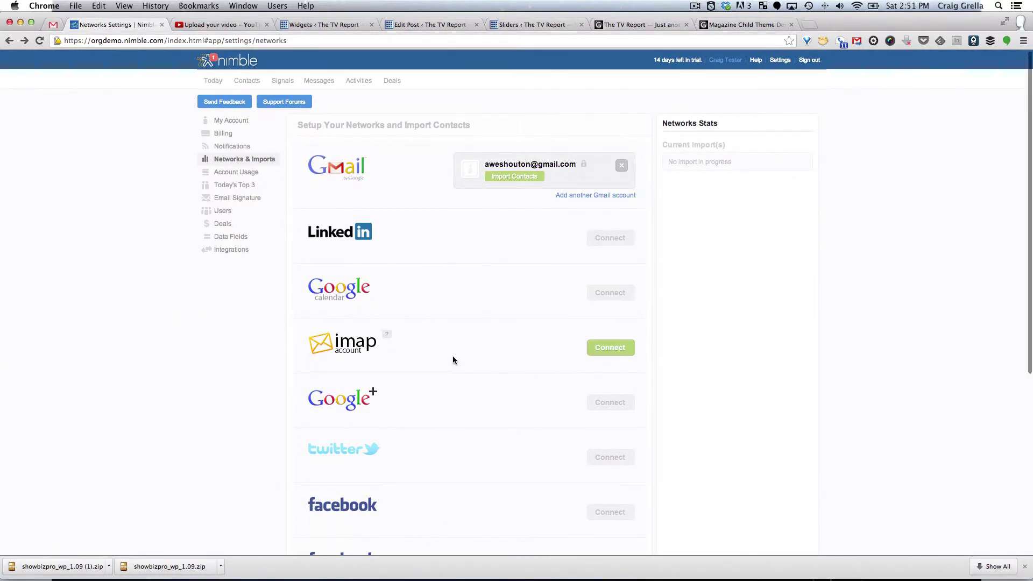
scroll(453, 356, "down", 5)
left_click(607, 385)
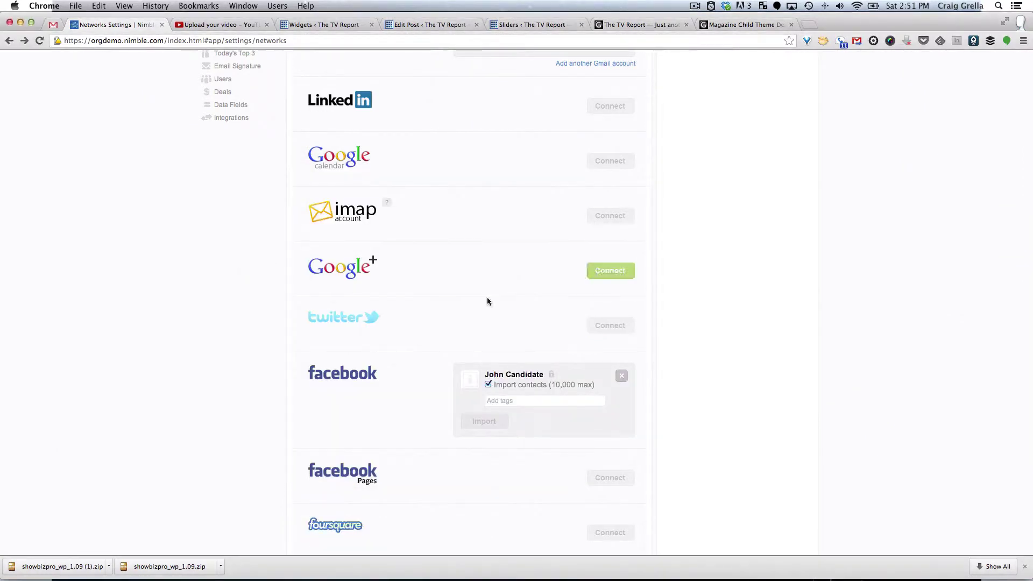
left_click(525, 401)
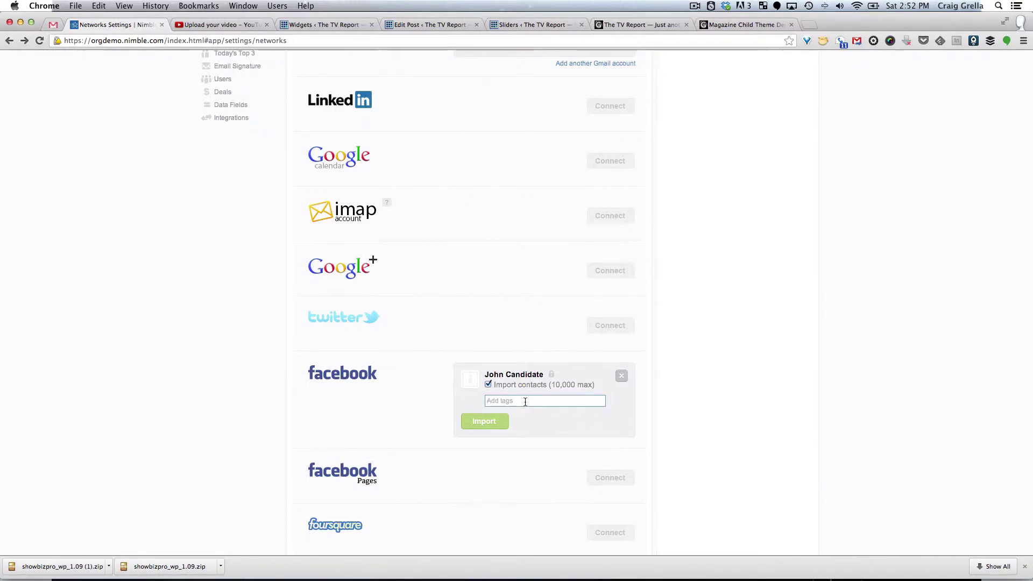
type("facebook")
left_click(486, 423)
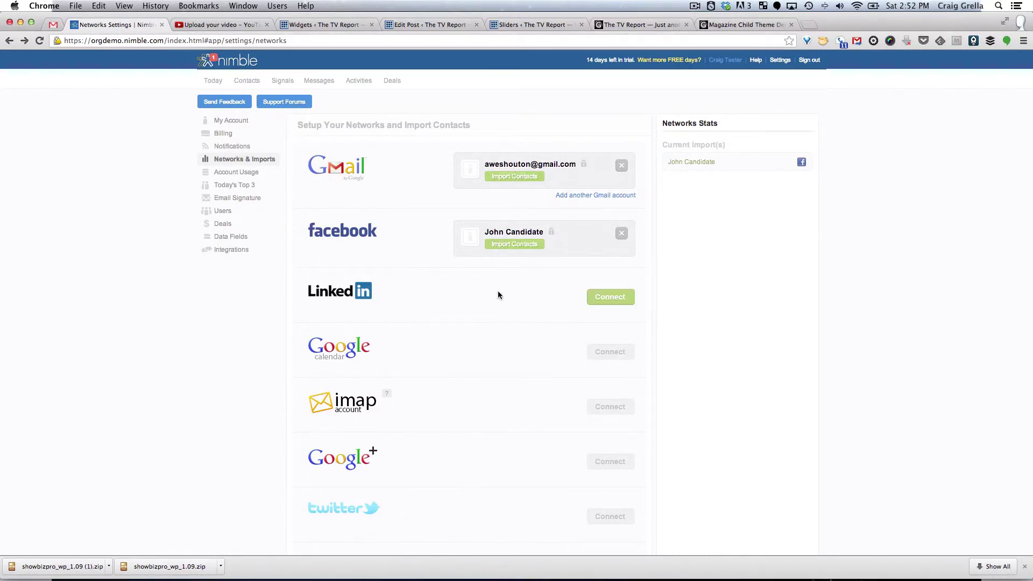
Open the Nimble social CRM app in a new browser tab.
scroll(498, 295, "down", 1)
scroll(498, 295, "up", 1)
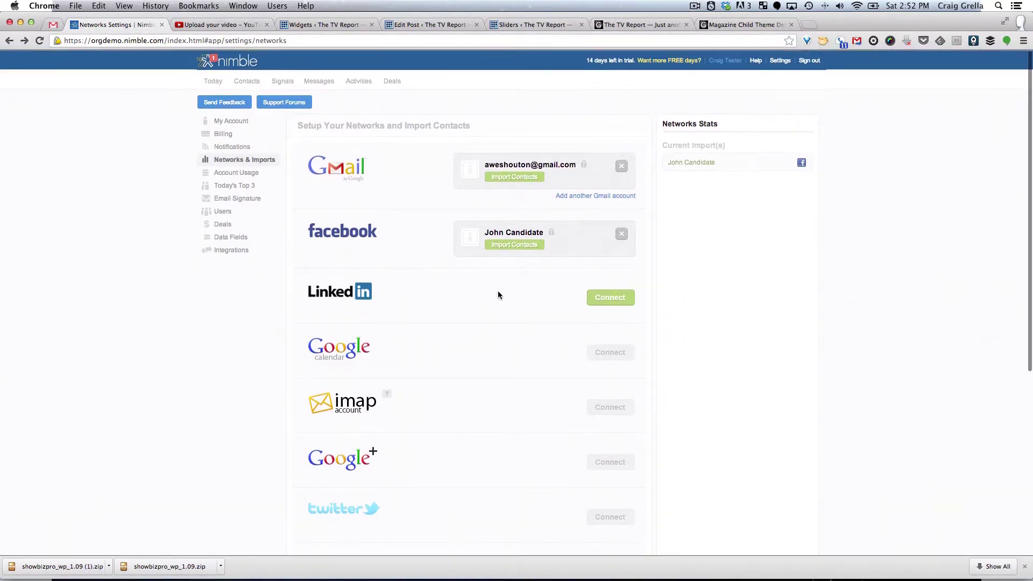
left_click(808, 24)
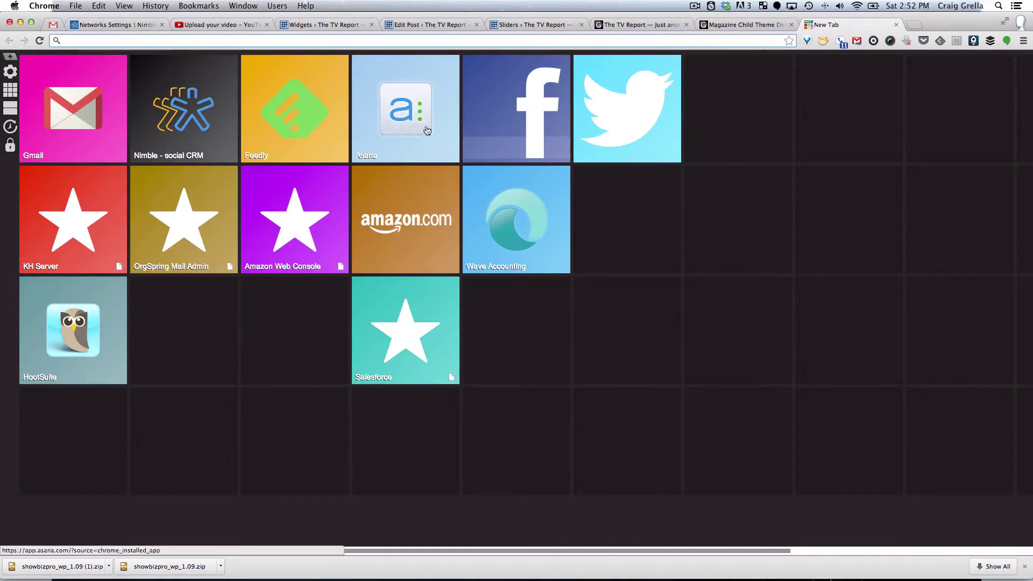
left_click(172, 116)
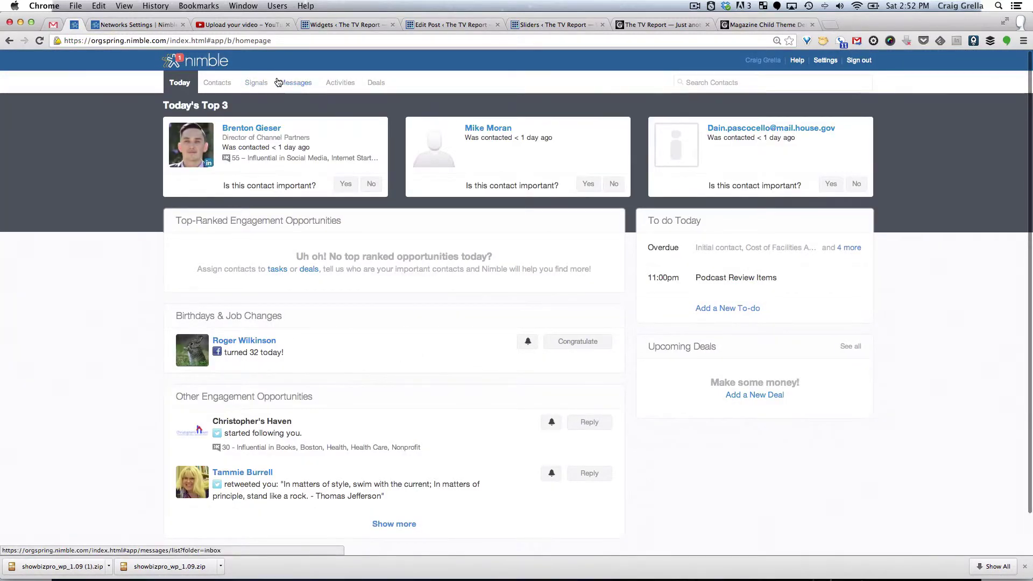
View the Twitter notifications under Signals and show the profile card of the first person who mentioned the account.
left_click(257, 83)
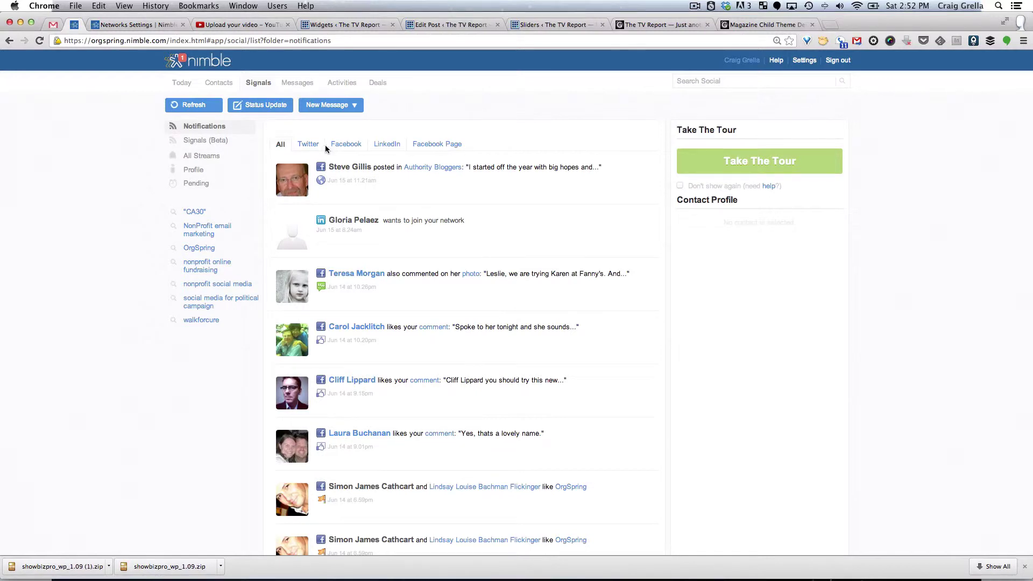
left_click(308, 144)
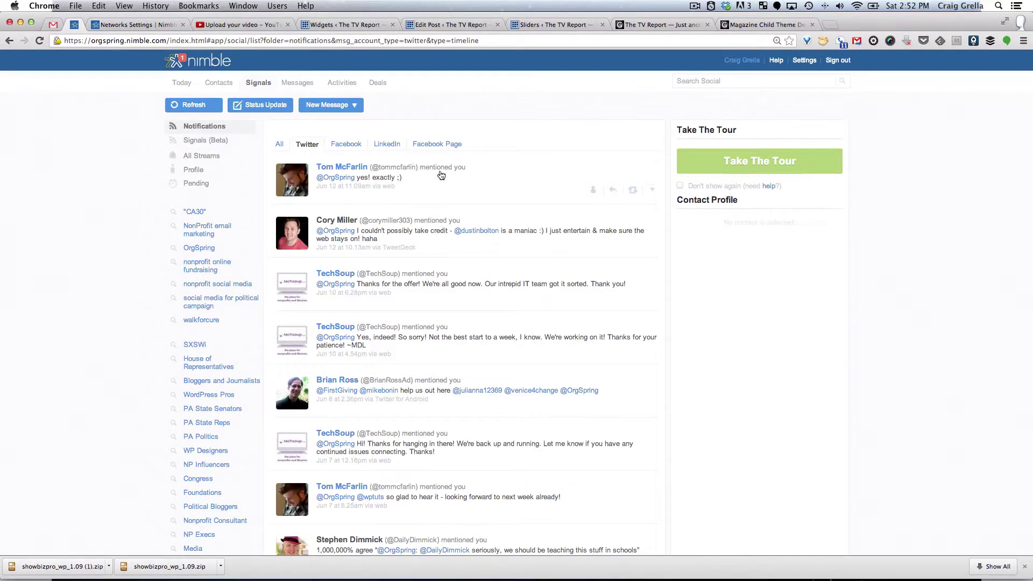
left_click(348, 172)
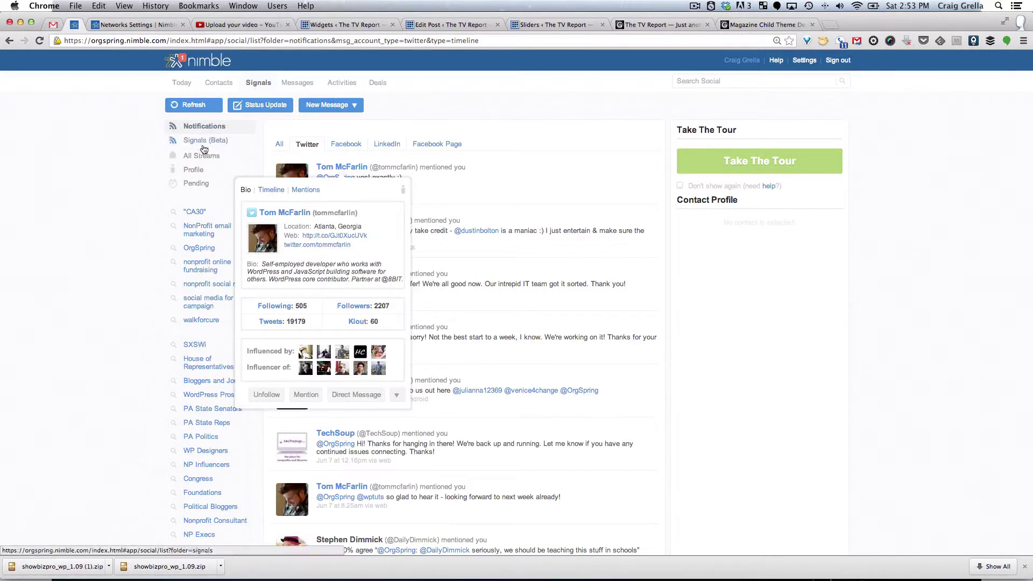
Filter the contacts list by the linkedin, twitter, google and facebook tags in turn and look through the contacts.
left_click(218, 85)
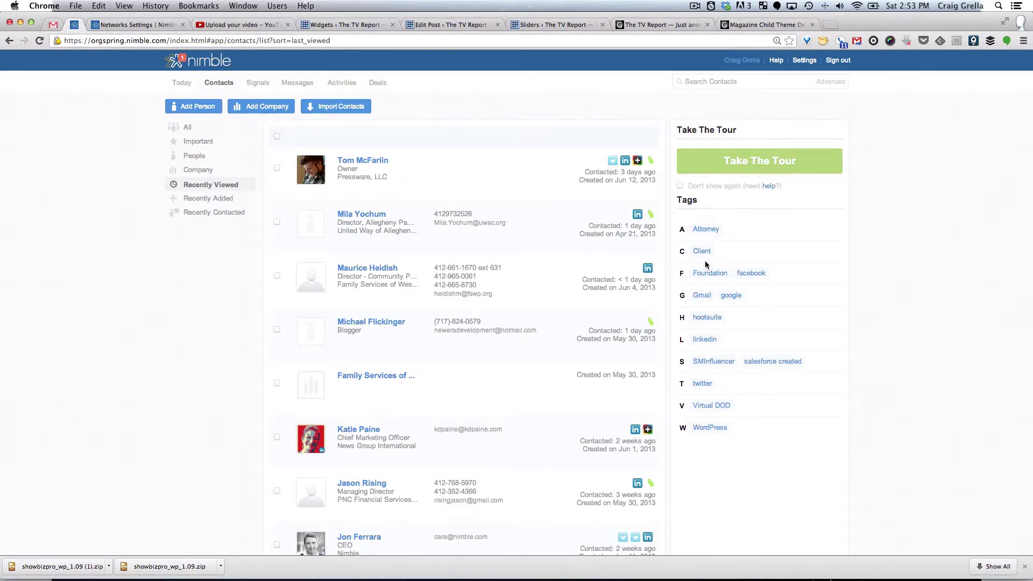
mouse_move(703, 300)
mouse_move(736, 299)
mouse_move(724, 343)
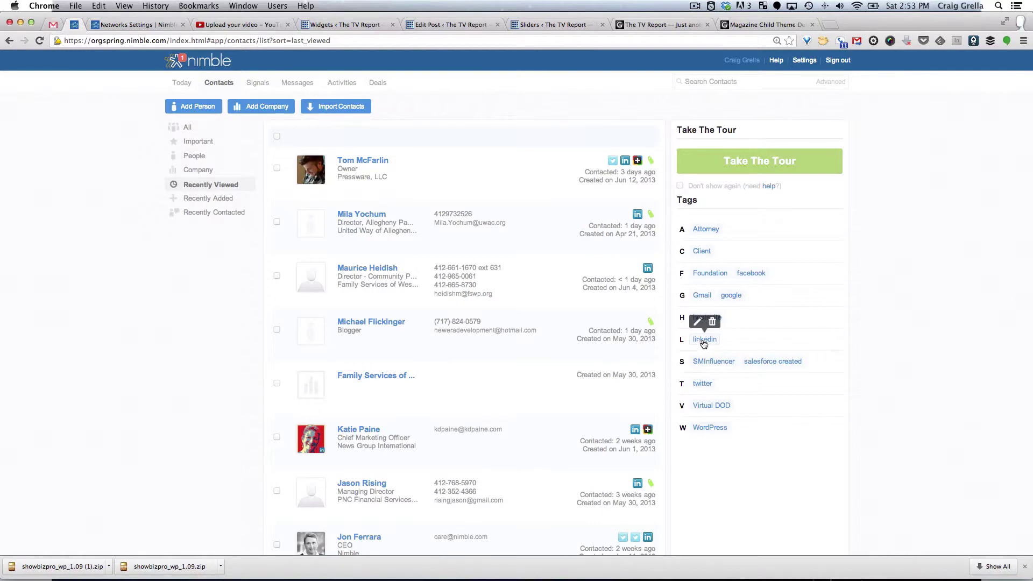
left_click(704, 341)
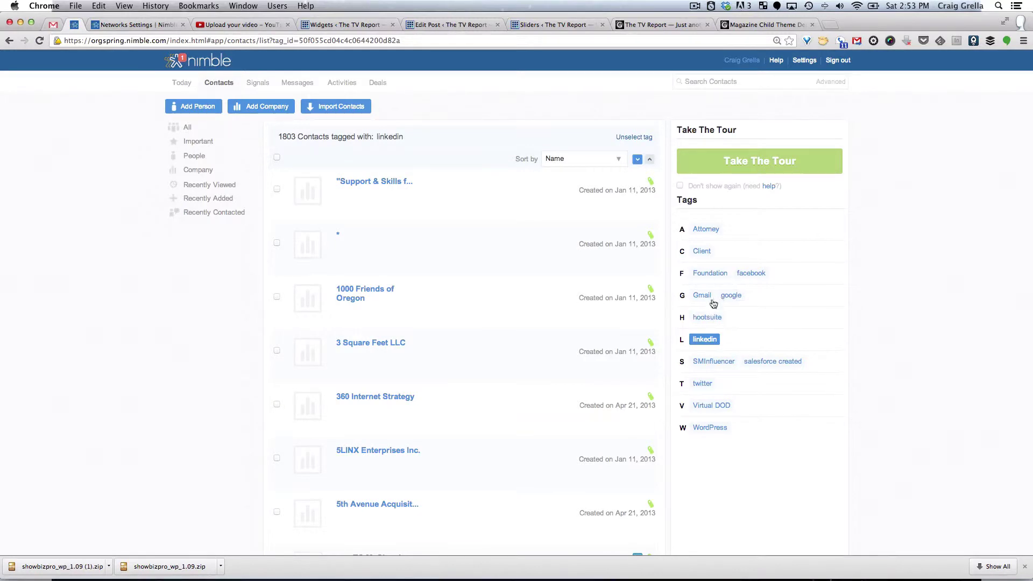
left_click(701, 384)
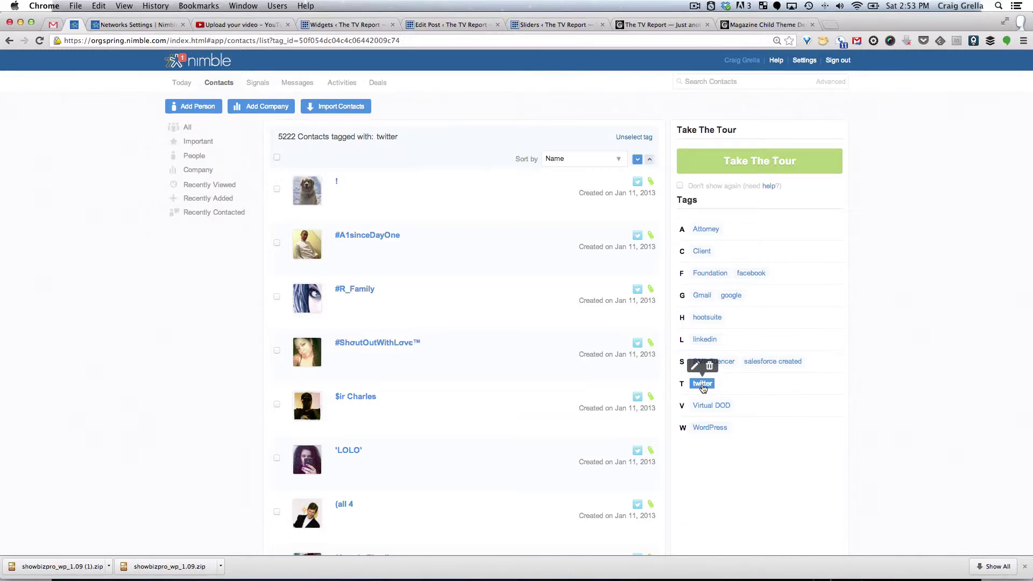
left_click(731, 295)
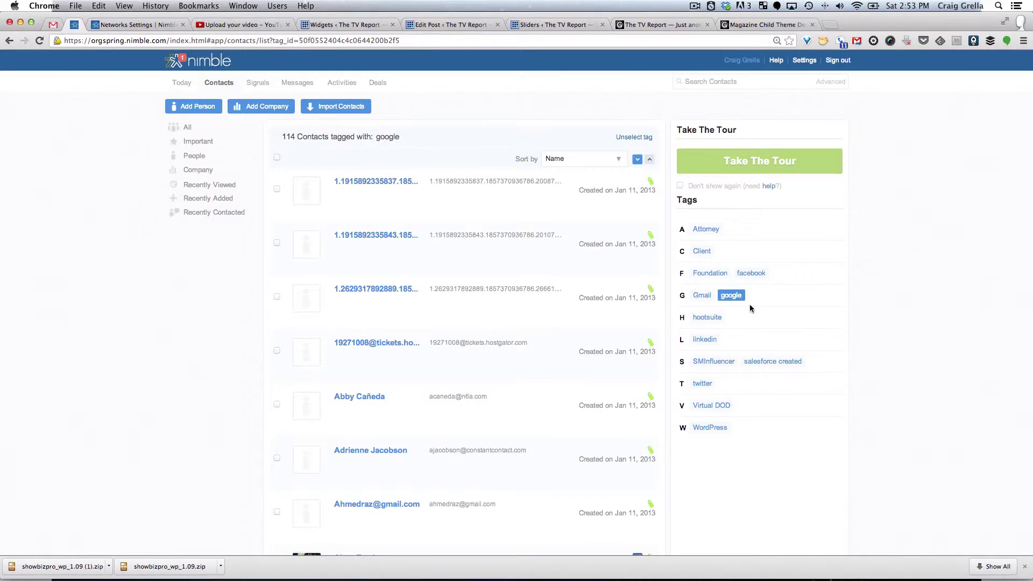
left_click(753, 275)
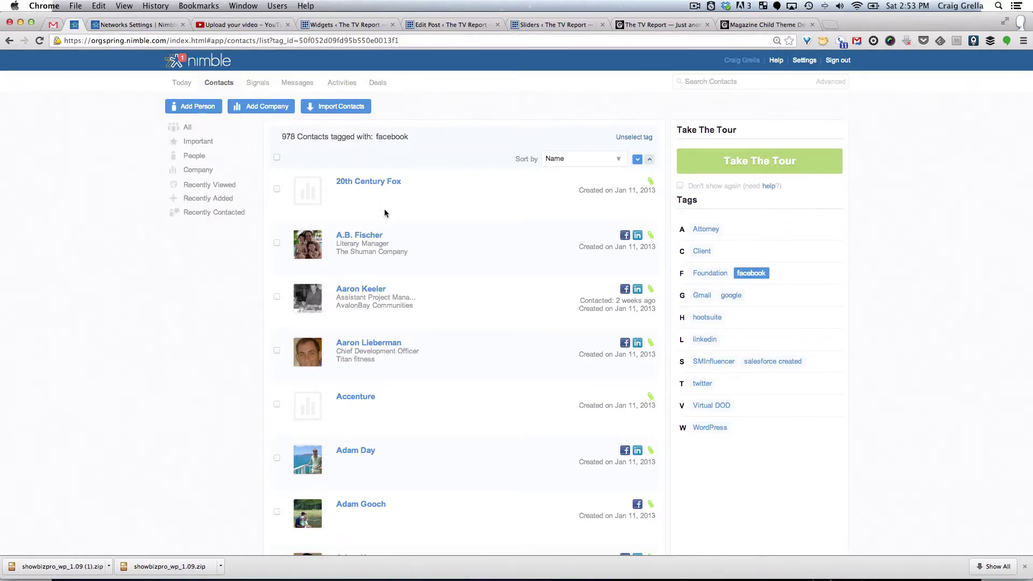
scroll(385, 212, "down", 1)
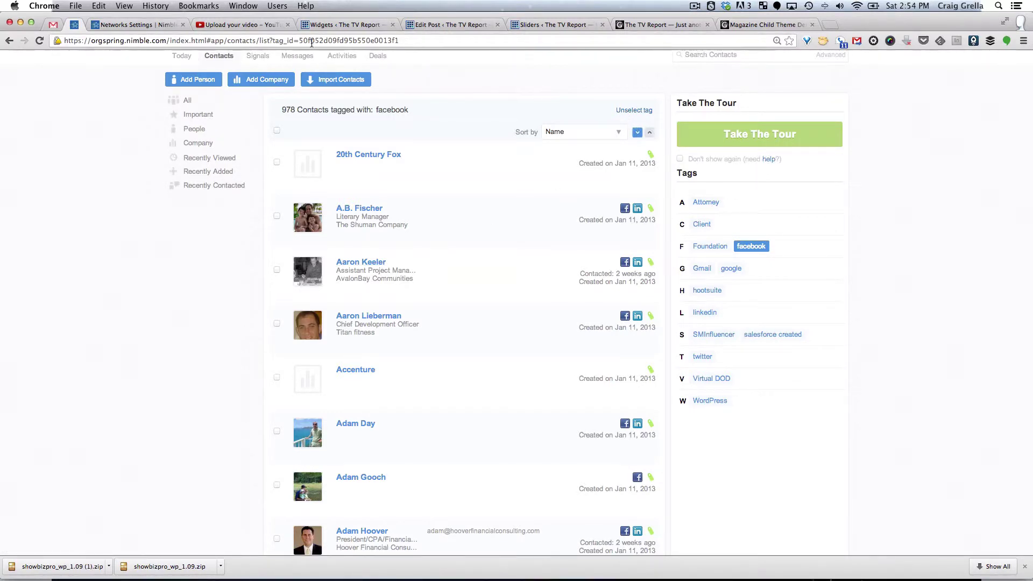
Return to the demo account's network settings and connect Google Calendar through the Gmail account, granting access and syncing the Default calendar.
left_click(137, 24)
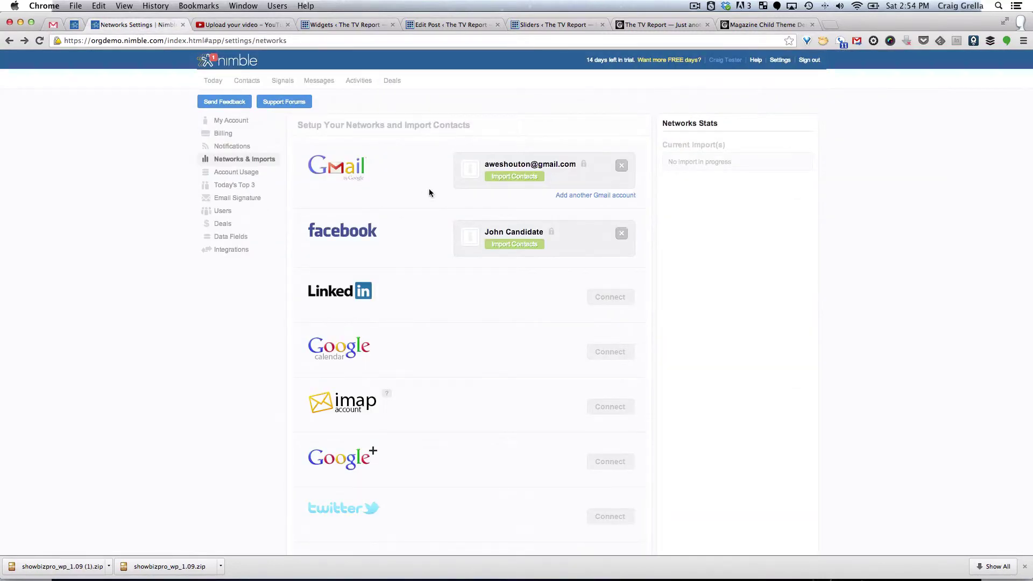
scroll(429, 269, "down", 2)
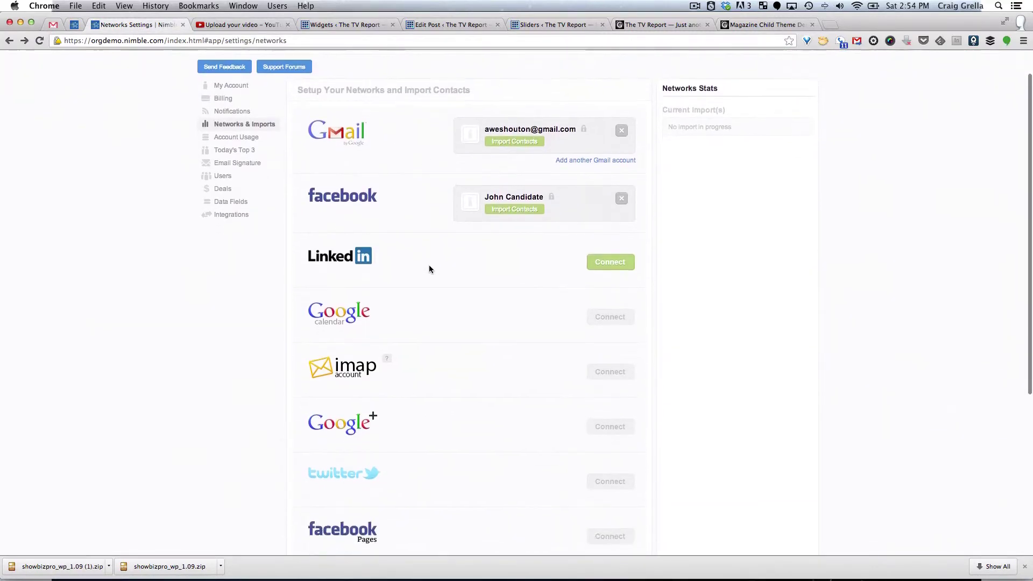
scroll(428, 269, "down", 5)
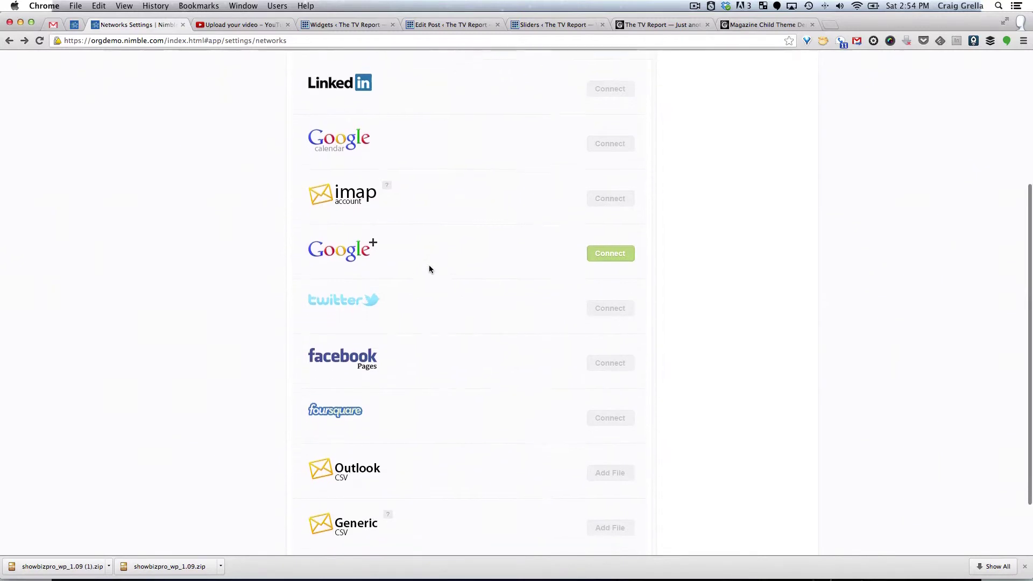
scroll(428, 269, "up", 4)
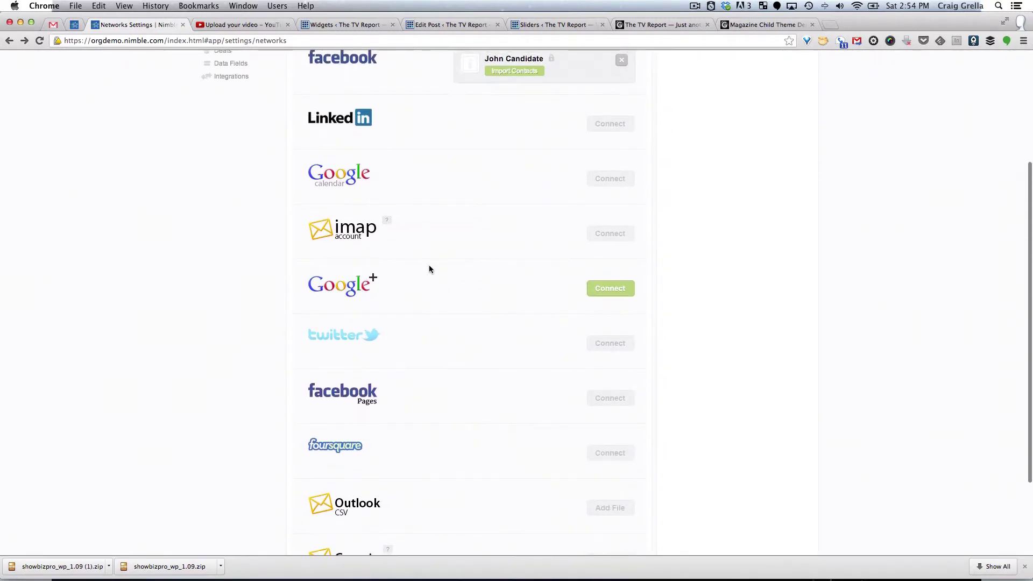
scroll(429, 269, "up", 3)
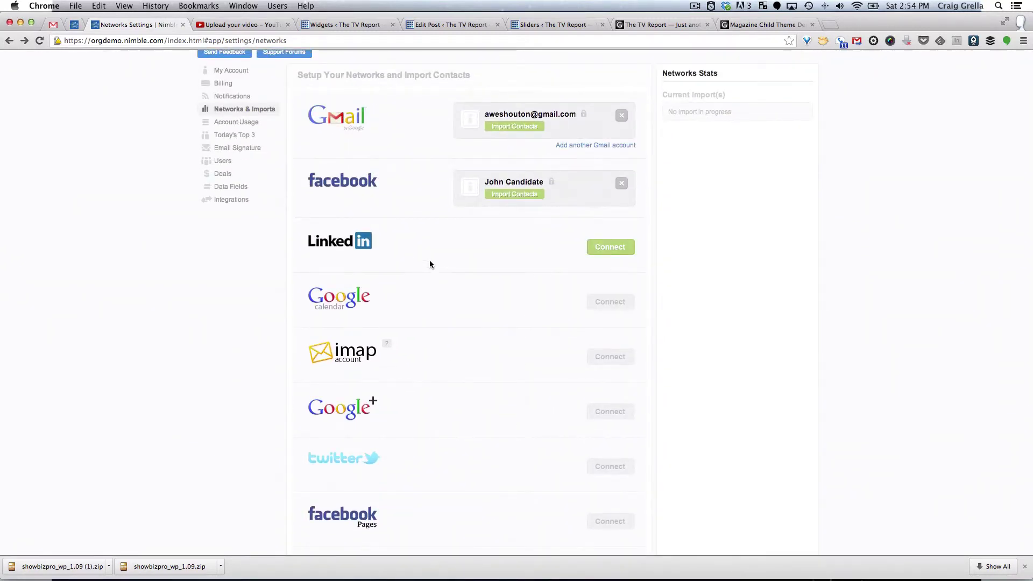
scroll(429, 257, "down", 1)
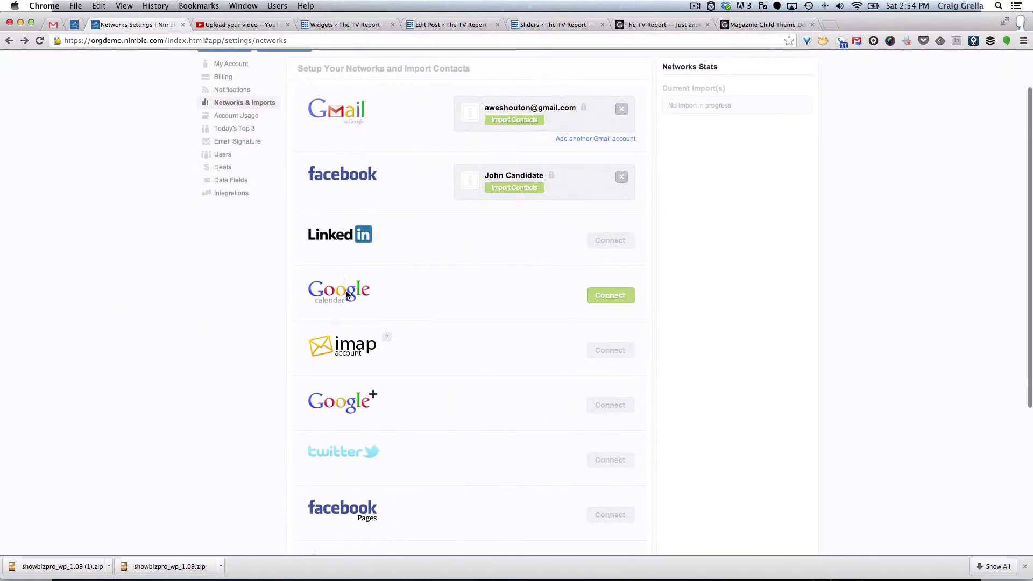
left_click(610, 298)
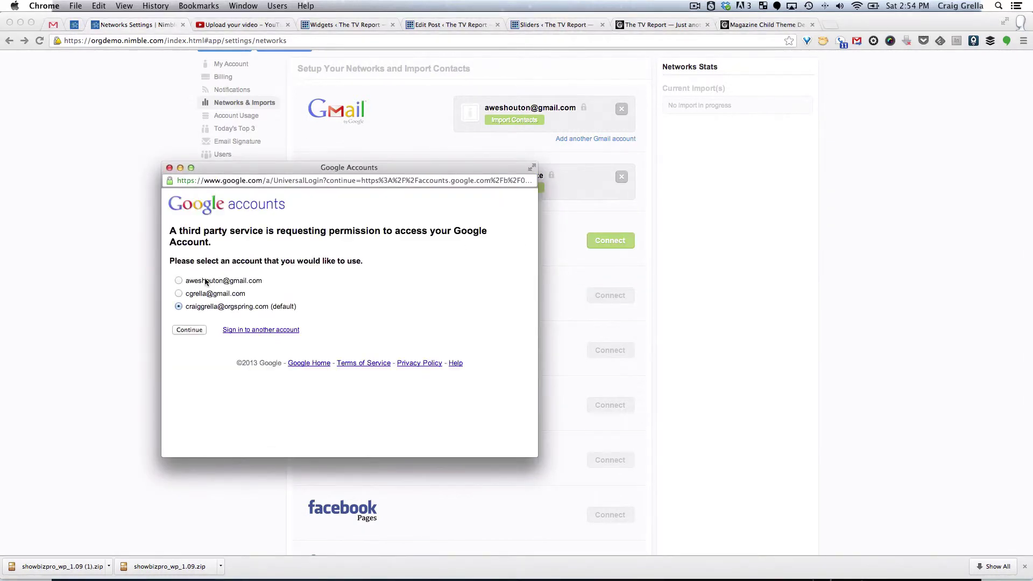
left_click(203, 281)
left_click(189, 330)
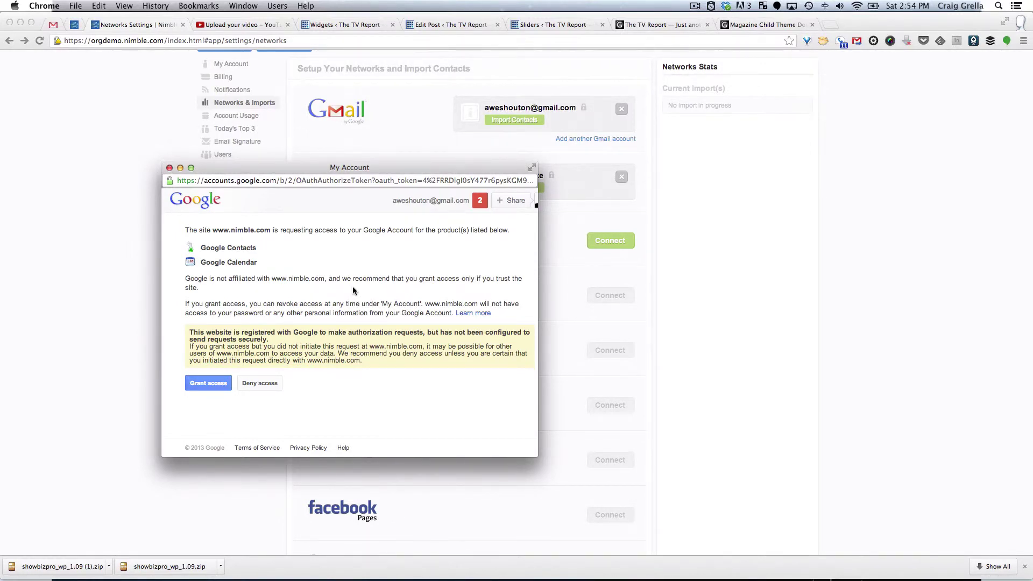
left_click(215, 386)
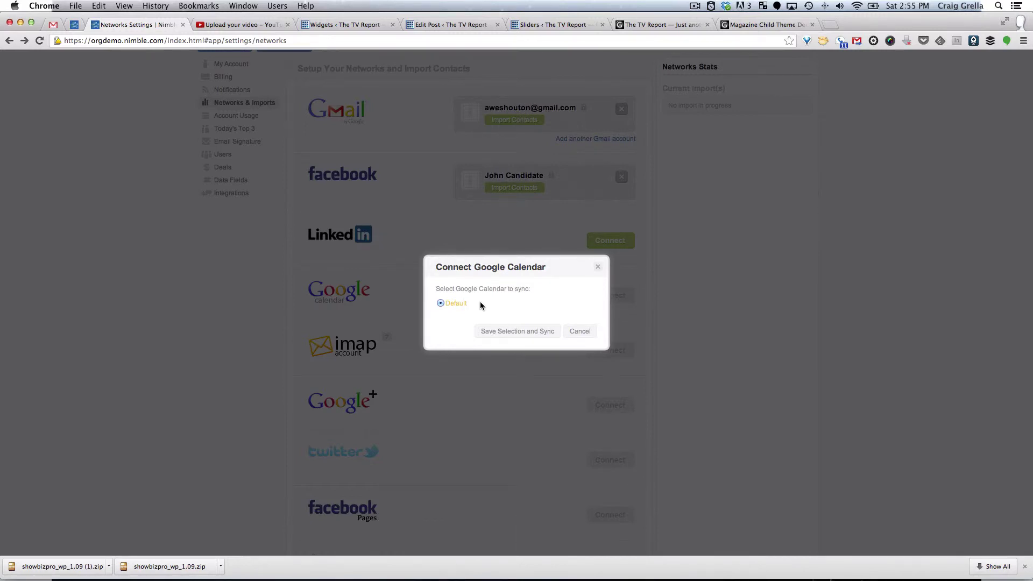
left_click(512, 332)
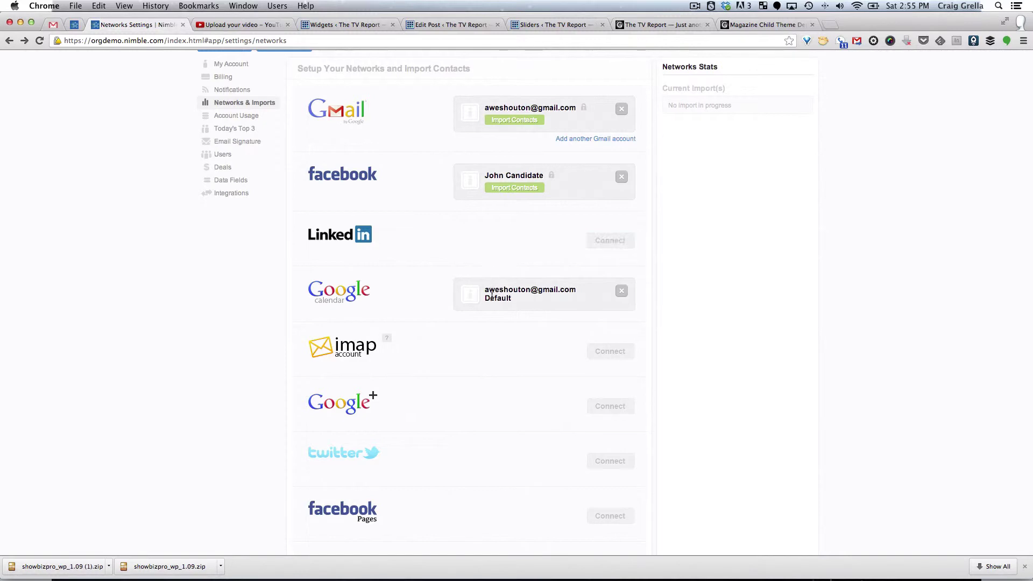
Open the Outlook CSV contact import form in the network settings and activate its tags field.
scroll(488, 287, "up", 2)
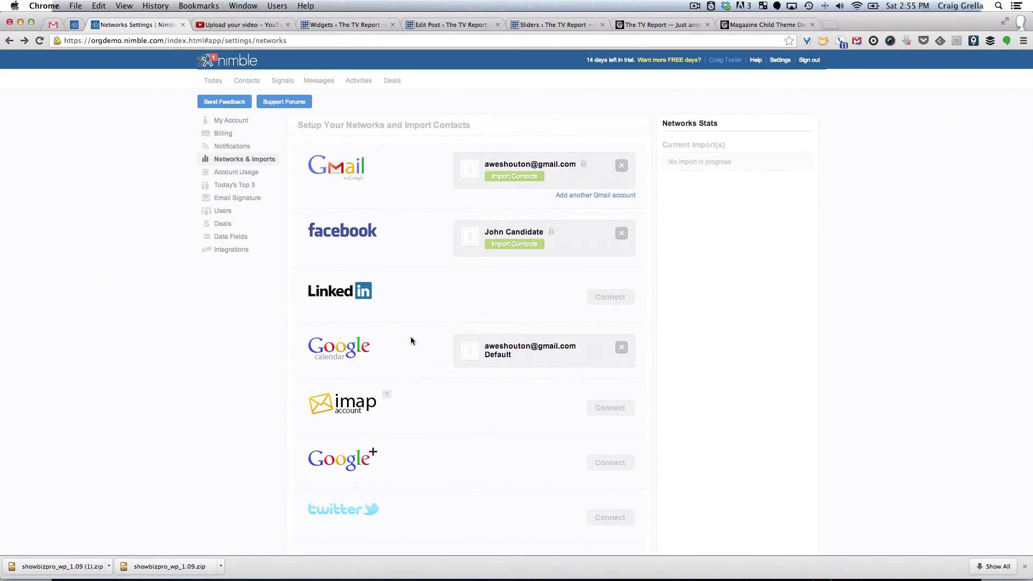
scroll(411, 337, "down", 5)
scroll(411, 336, "down", 2)
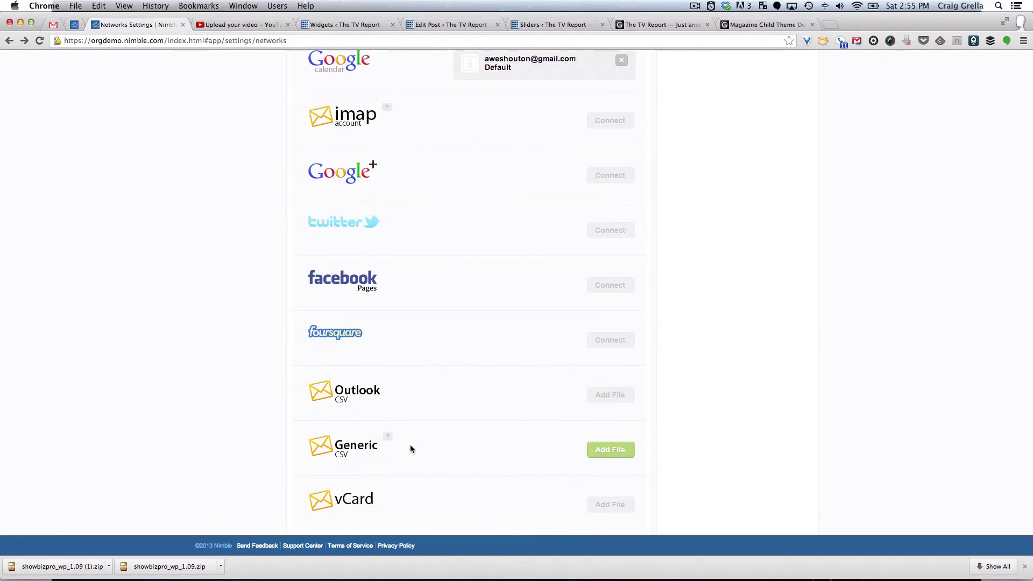
left_click(609, 395)
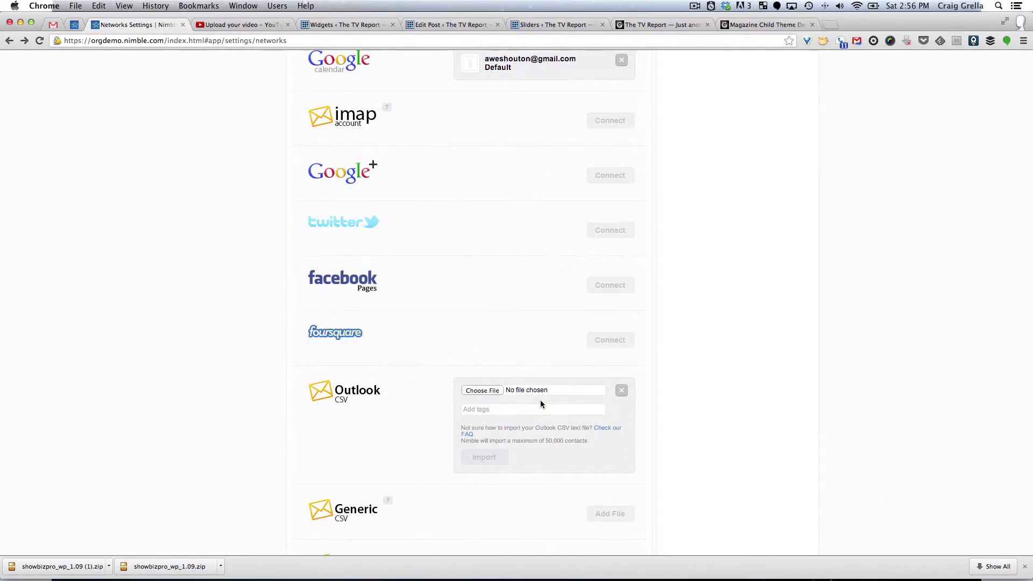
left_click(489, 409)
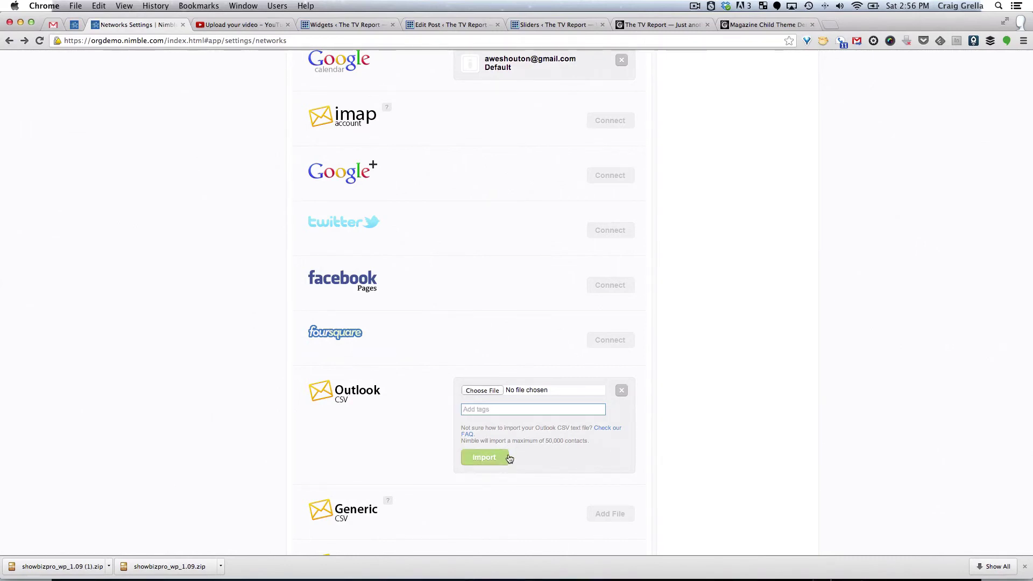
Show the vCard contact import form with its file and tags fields.
scroll(524, 455, "down", 2)
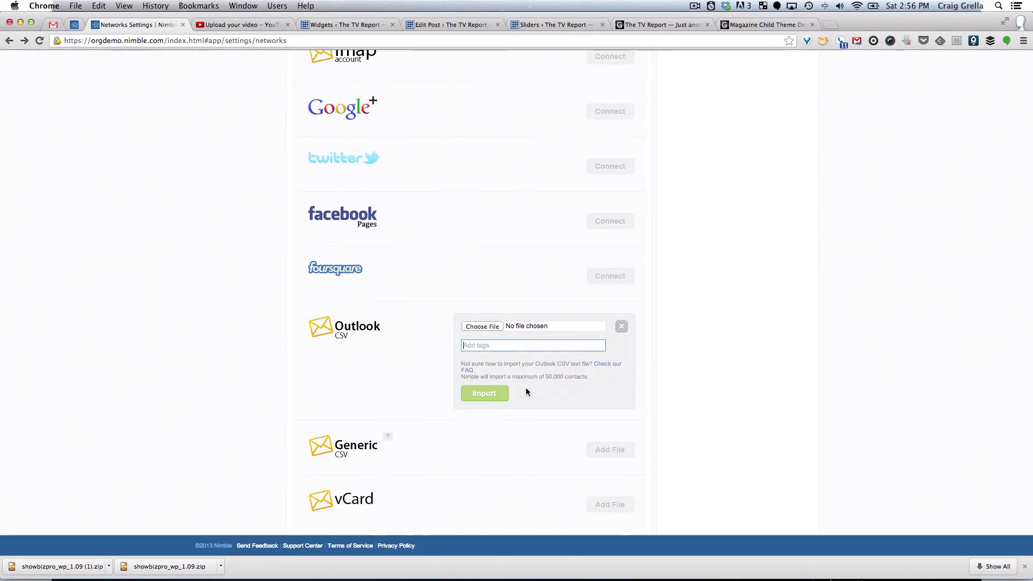
scroll(525, 391, "up", 1)
scroll(525, 391, "down", 1)
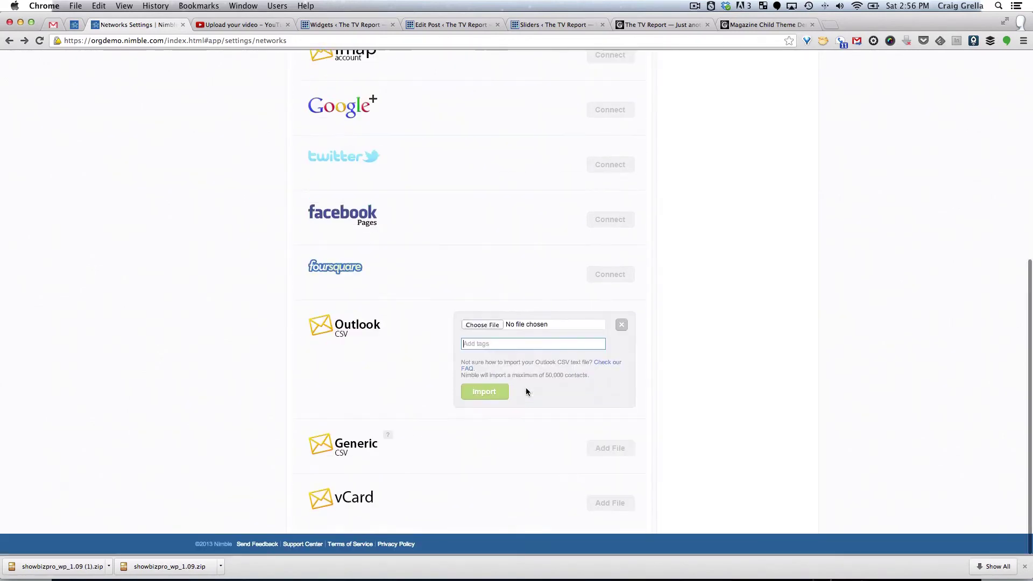
left_click(602, 505)
scroll(518, 502, "down", 2)
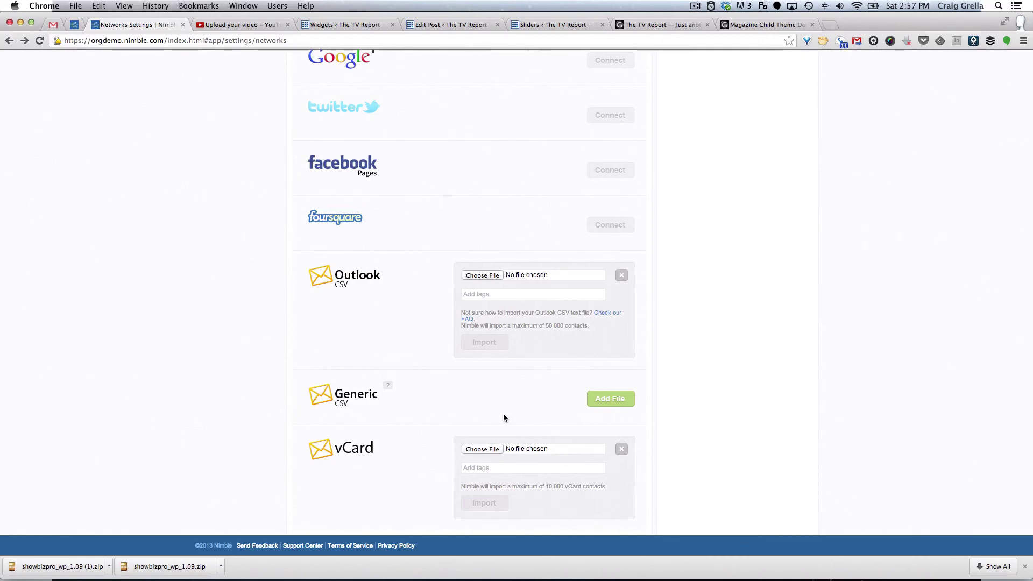
scroll(503, 414, "up", 1)
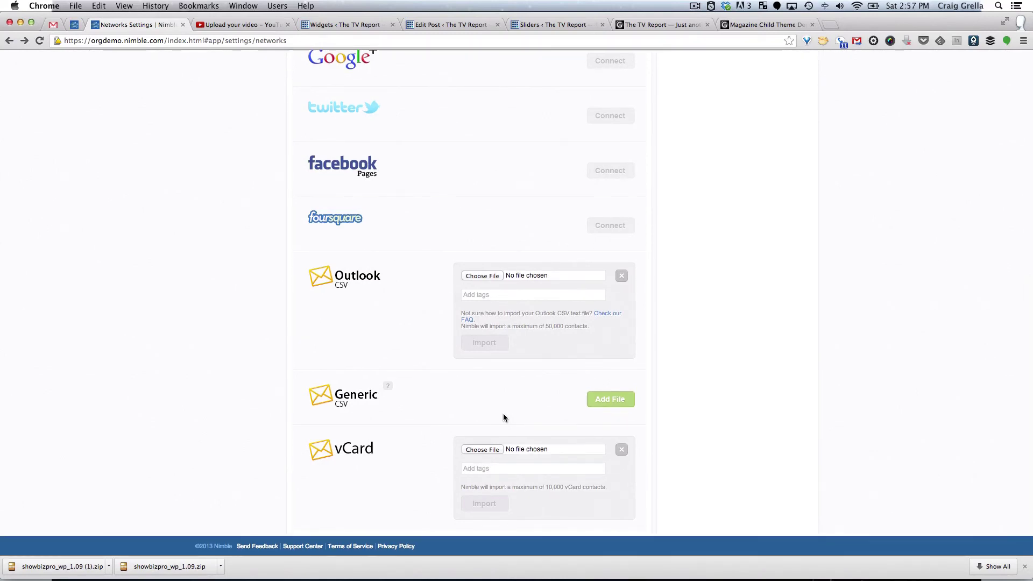
Open the Signals page of the demo account to view its Facebook stream.
scroll(503, 417, "up", 10)
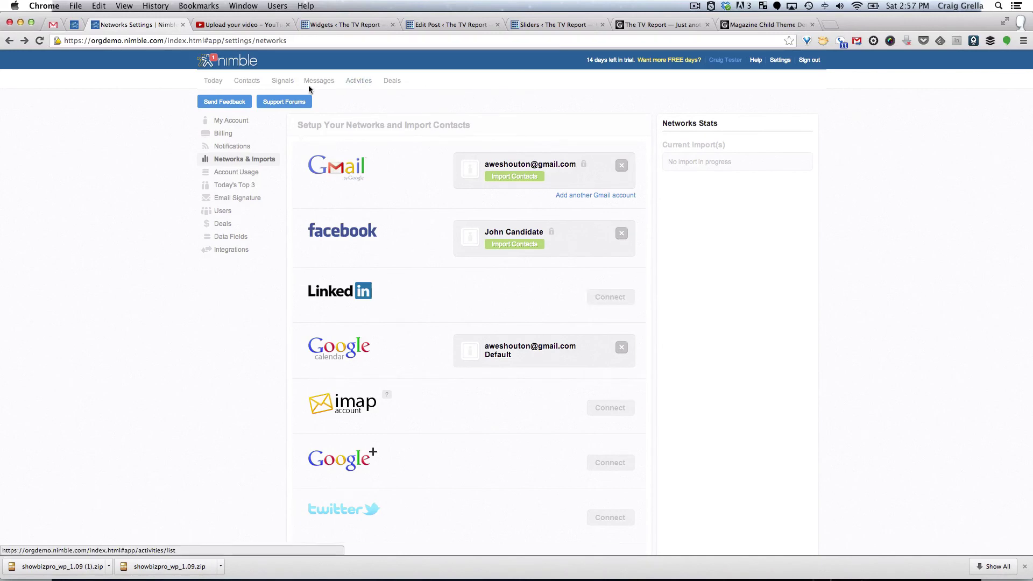
left_click(214, 85)
left_click(280, 81)
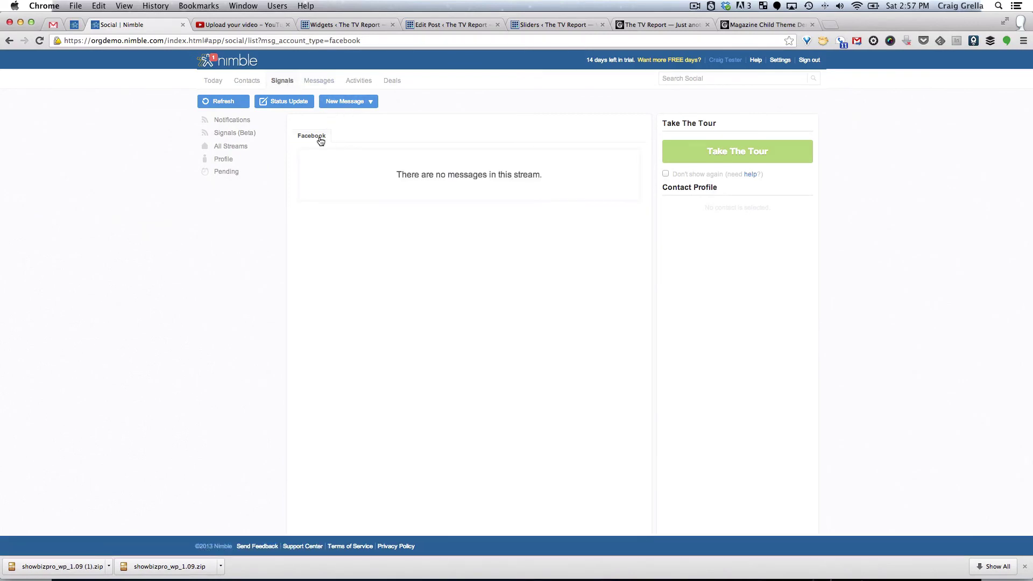
Switch to the established OrgSpring account and look through its Twitter mentions under Signals.
left_click(75, 25)
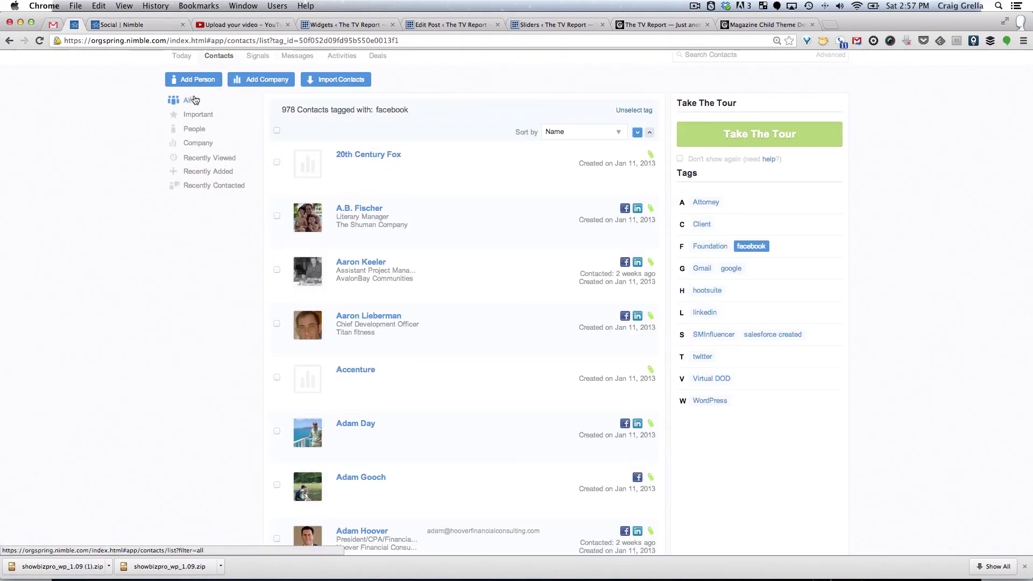
left_click(259, 56)
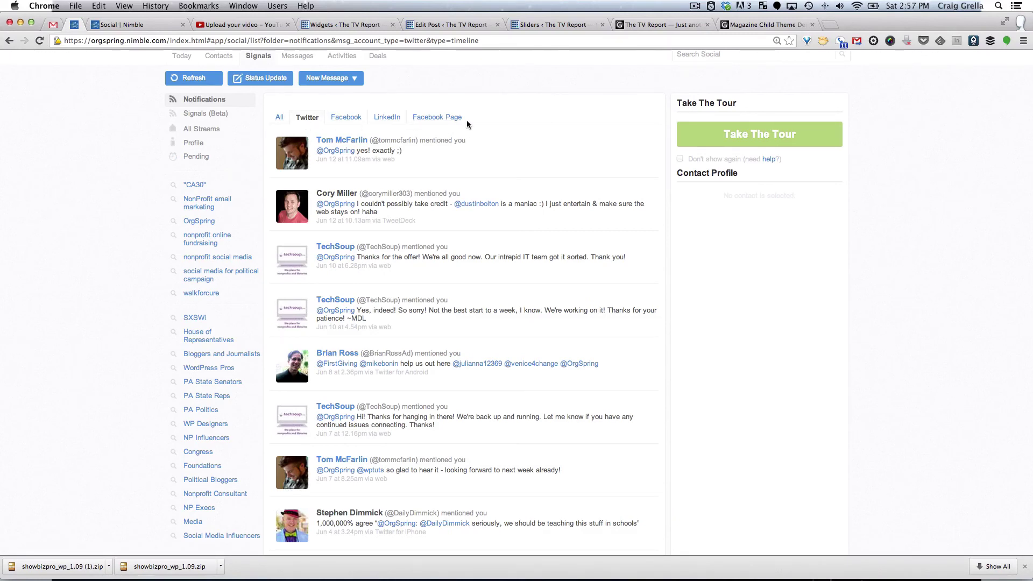
scroll(414, 276, "down", 1)
scroll(414, 276, "down", 1)
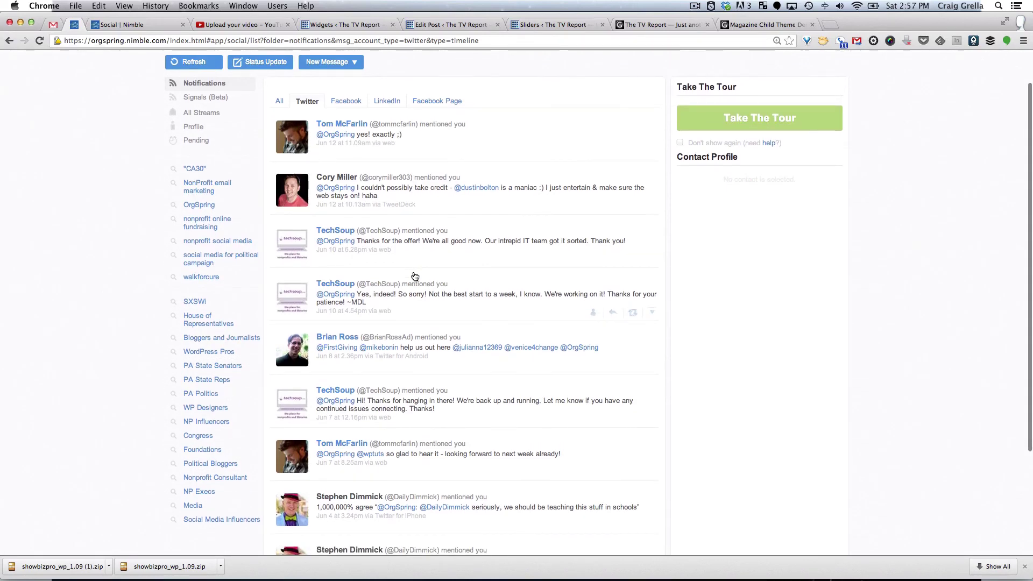